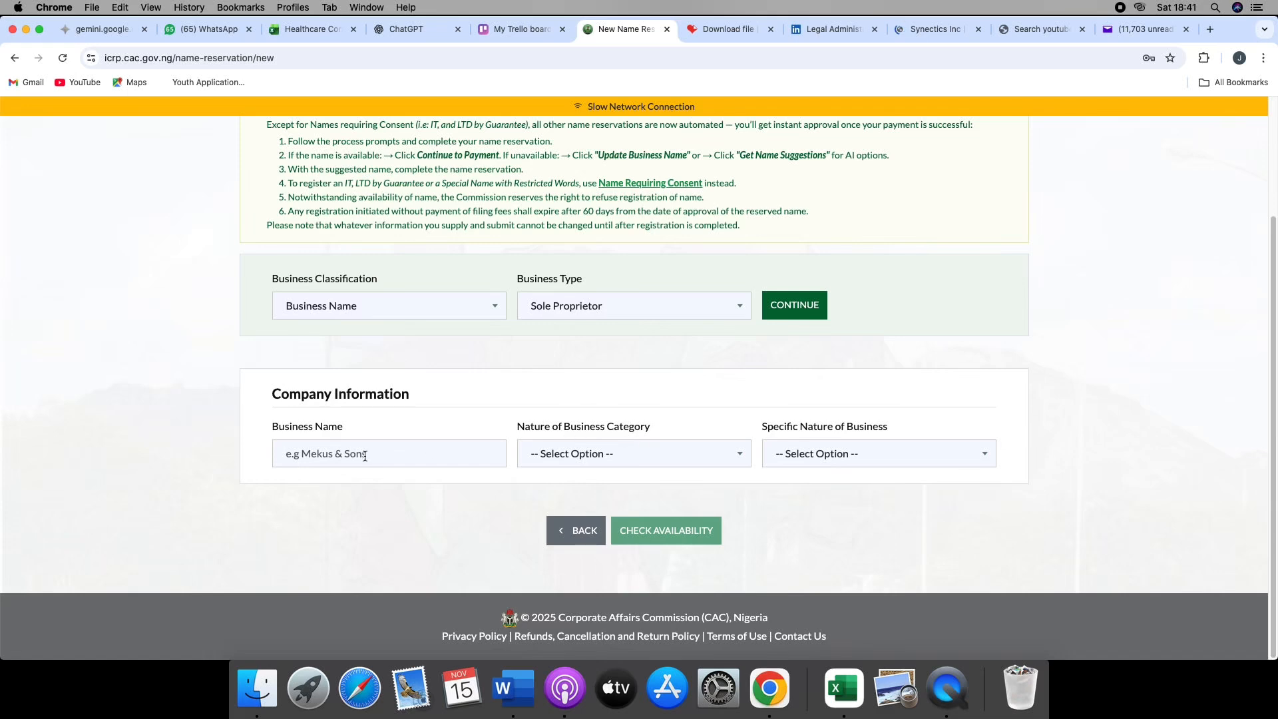
# - Enter "legally joy" as the business name and choose Other Service Activities as the nature of business category
pyautogui.write('legally')
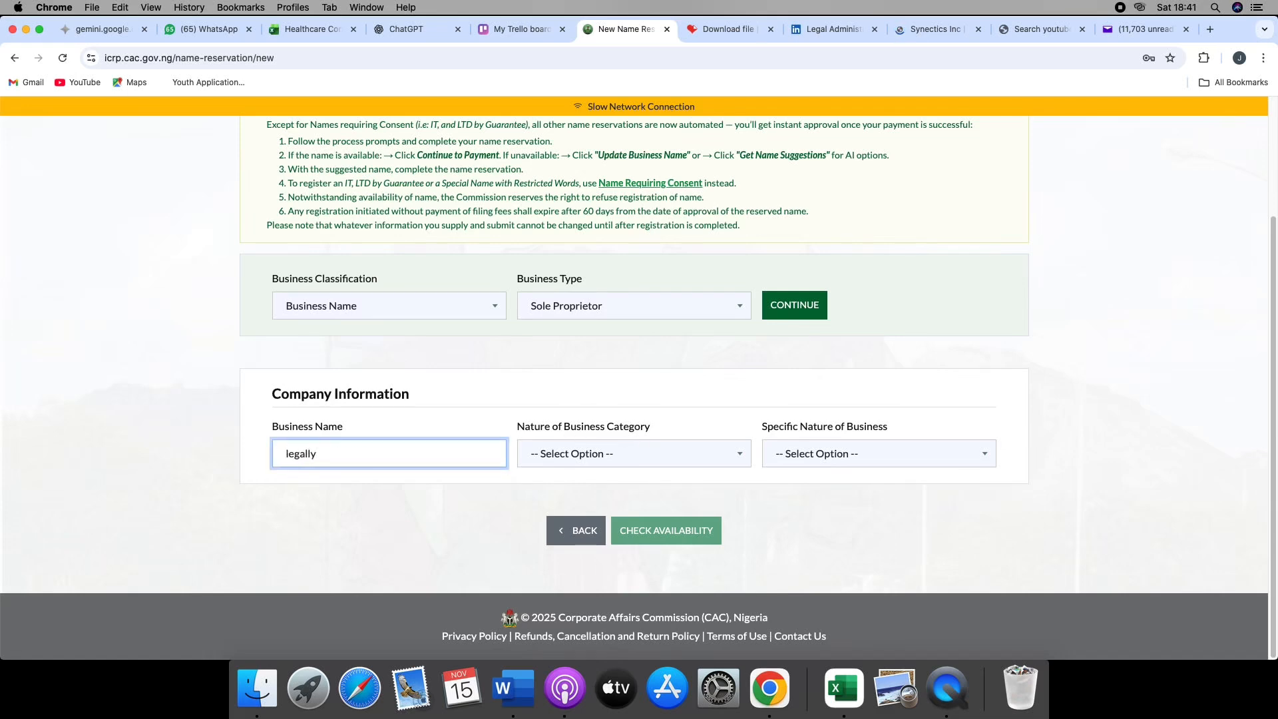
pyautogui.write(' joy')
pyautogui.click(716, 458)
pyautogui.scroll(-3, 520, 573)
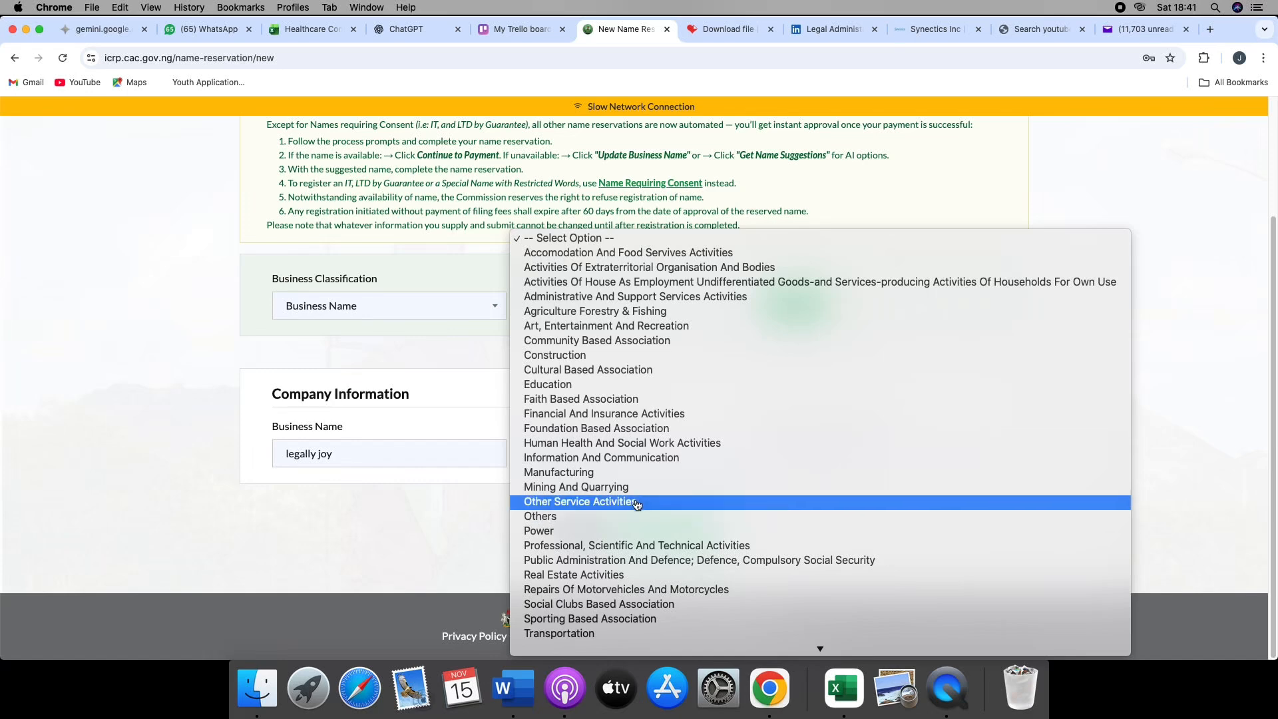
pyautogui.click(637, 504)
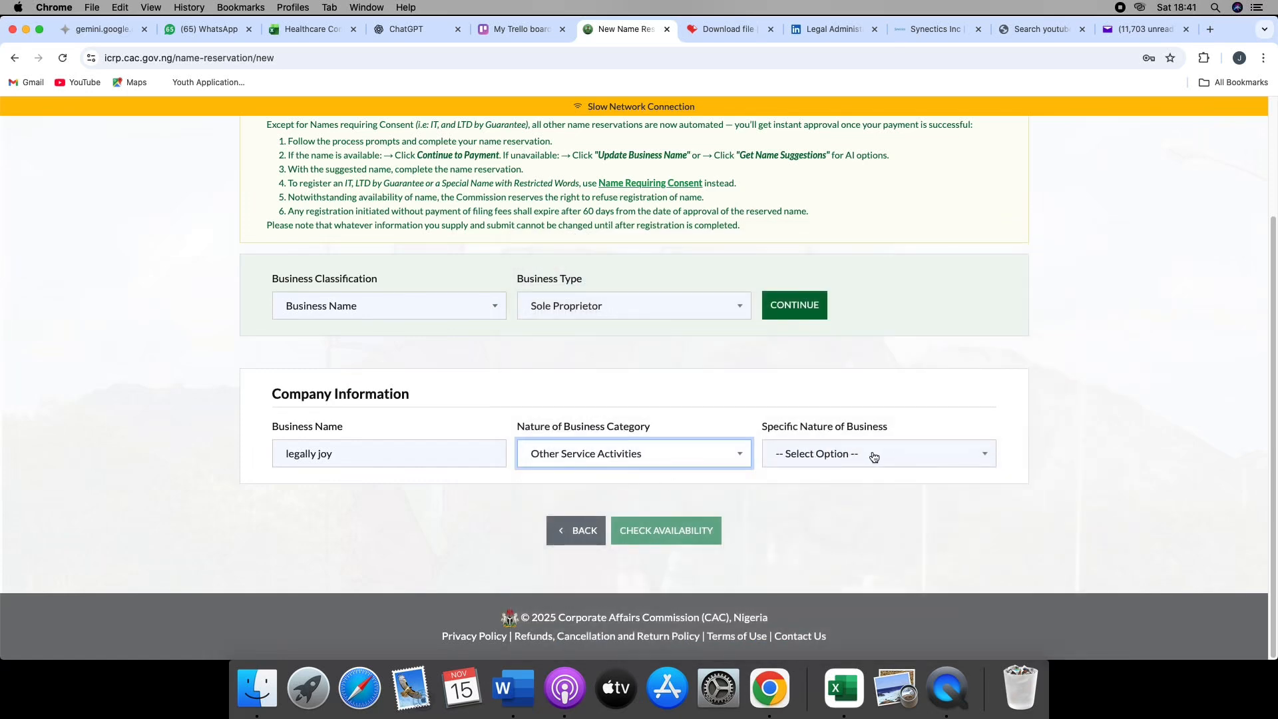
# - Set the specific nature of business to Other Service Activities and check the proposed name's availability
pyautogui.click(872, 455)
pyautogui.moveTo(921, 651)
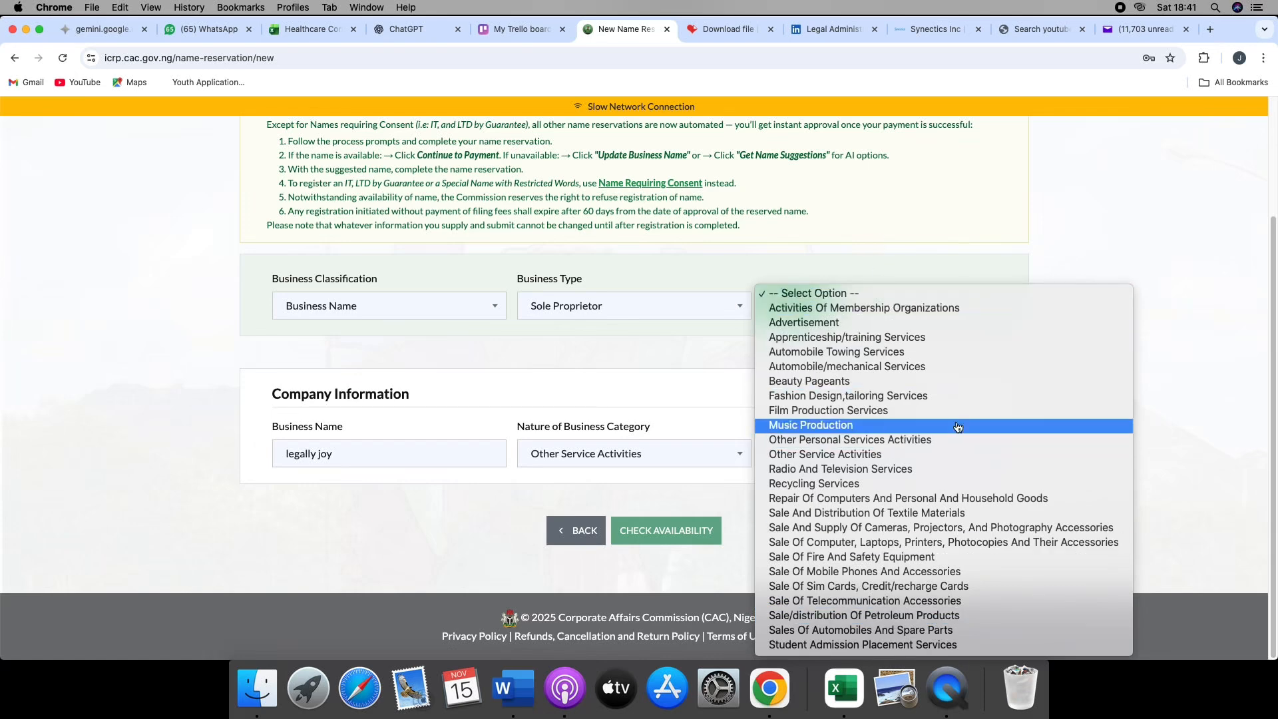
pyautogui.click(882, 456)
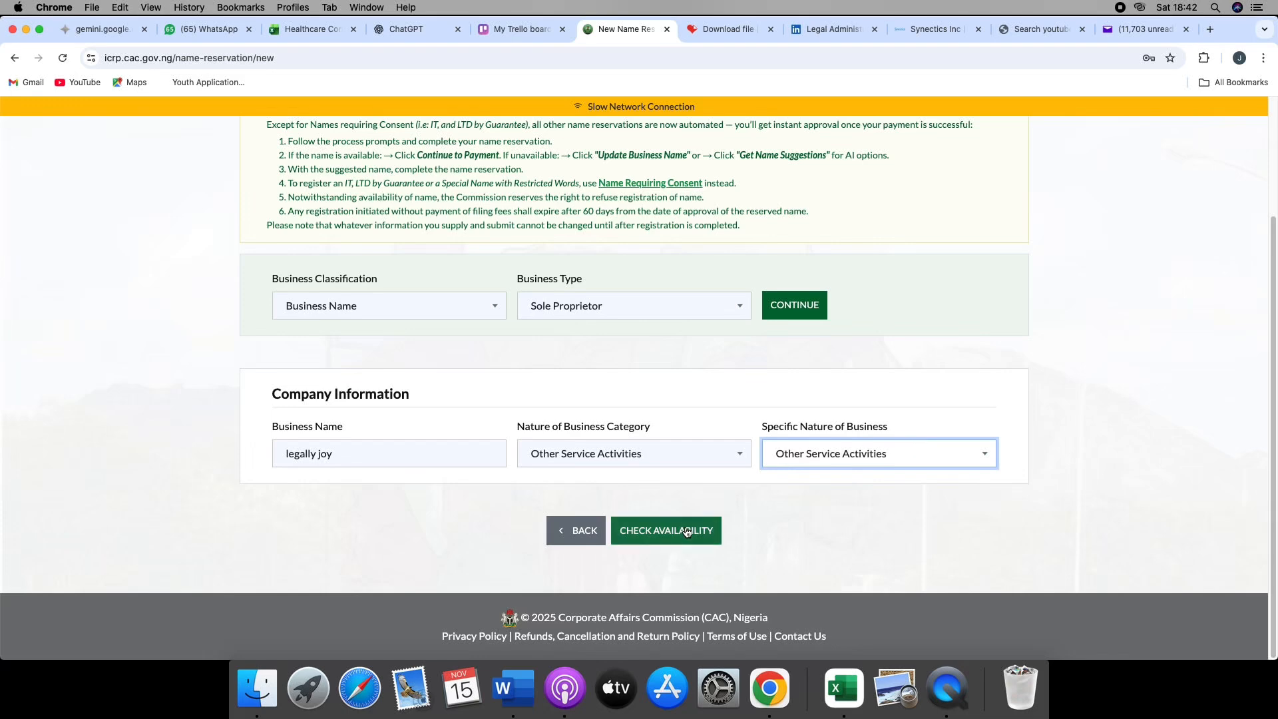
pyautogui.click(685, 530)
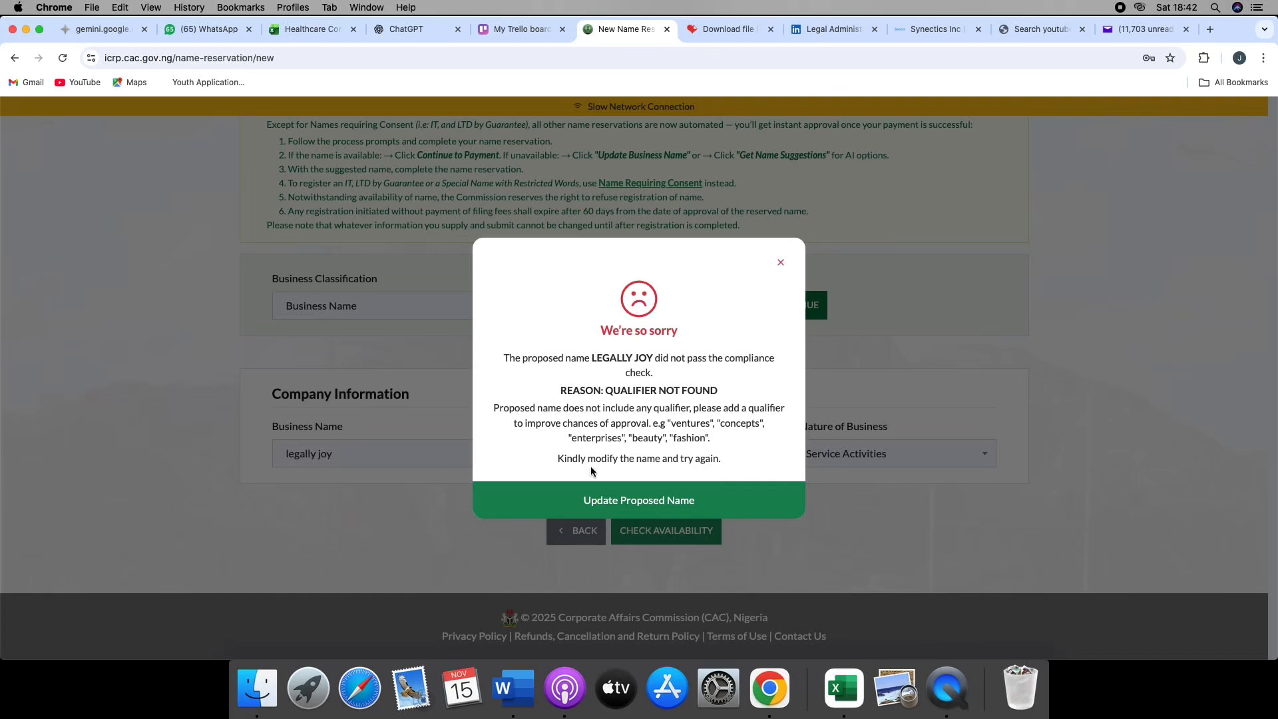
# - Update the proposed name to "legally joy ventures", check its availability again and continue with it
pyautogui.click(644, 502)
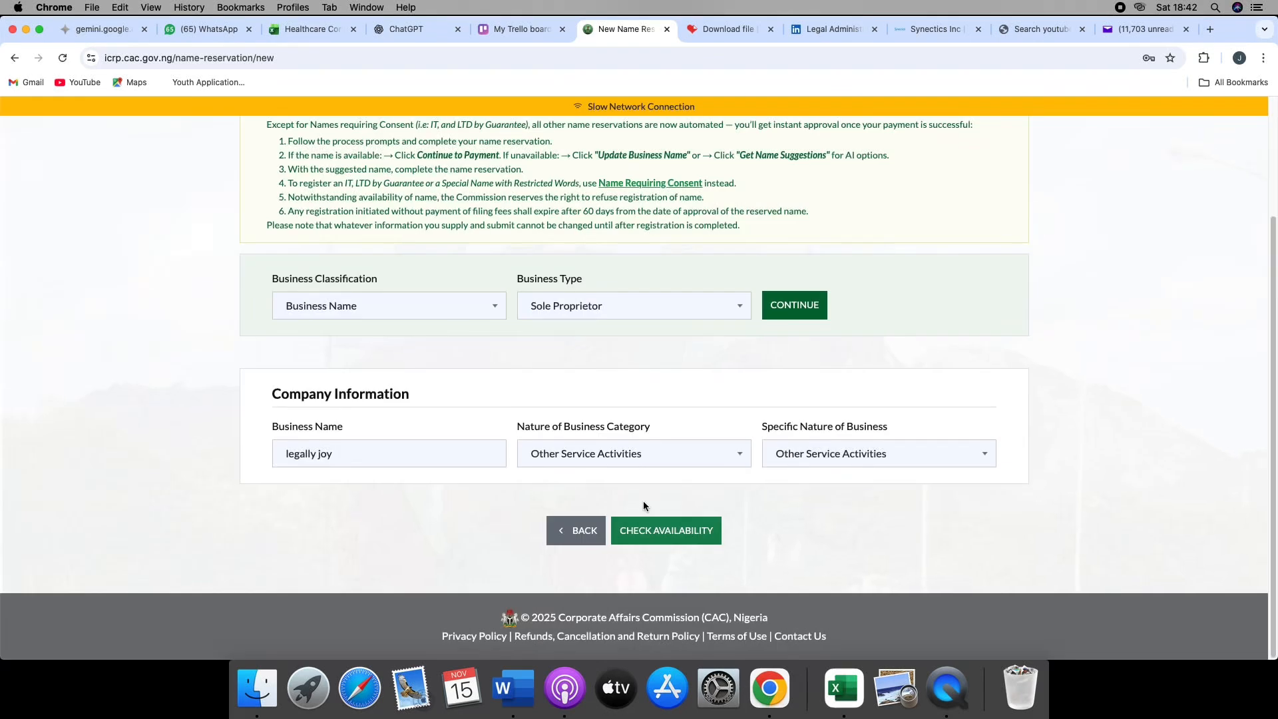
pyautogui.click(341, 452)
pyautogui.write('ventures')
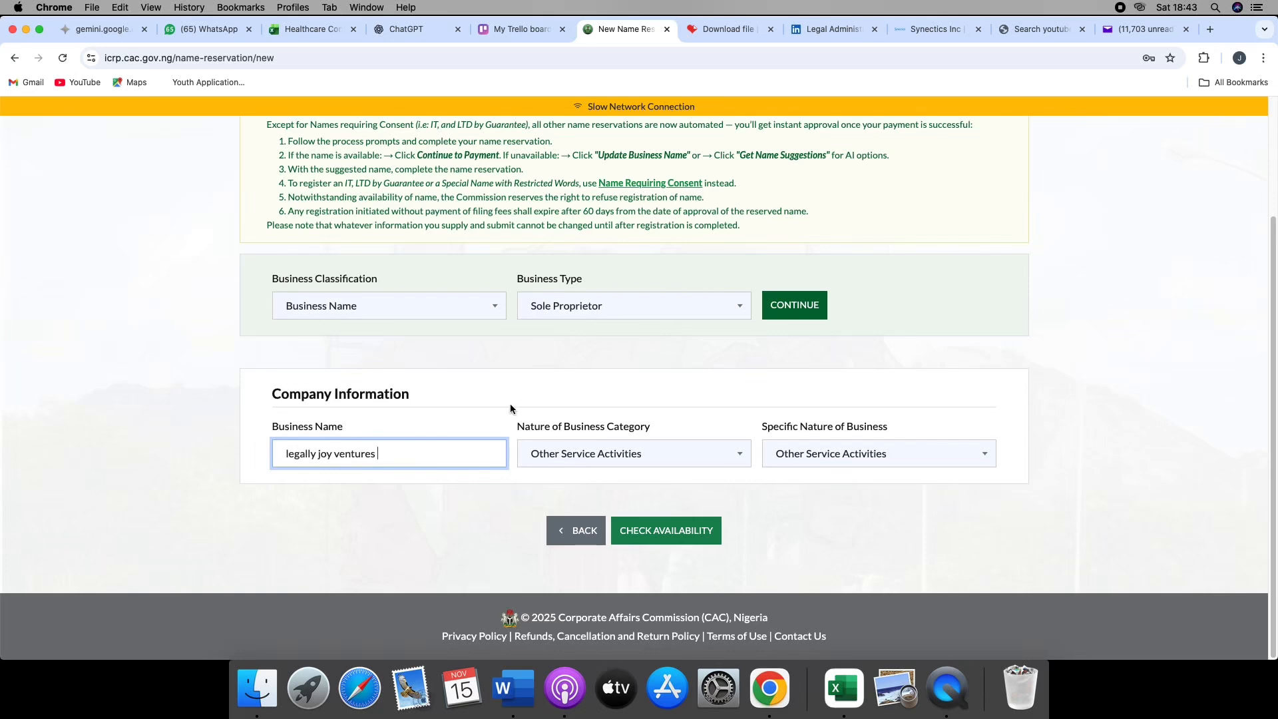
pyautogui.click(663, 529)
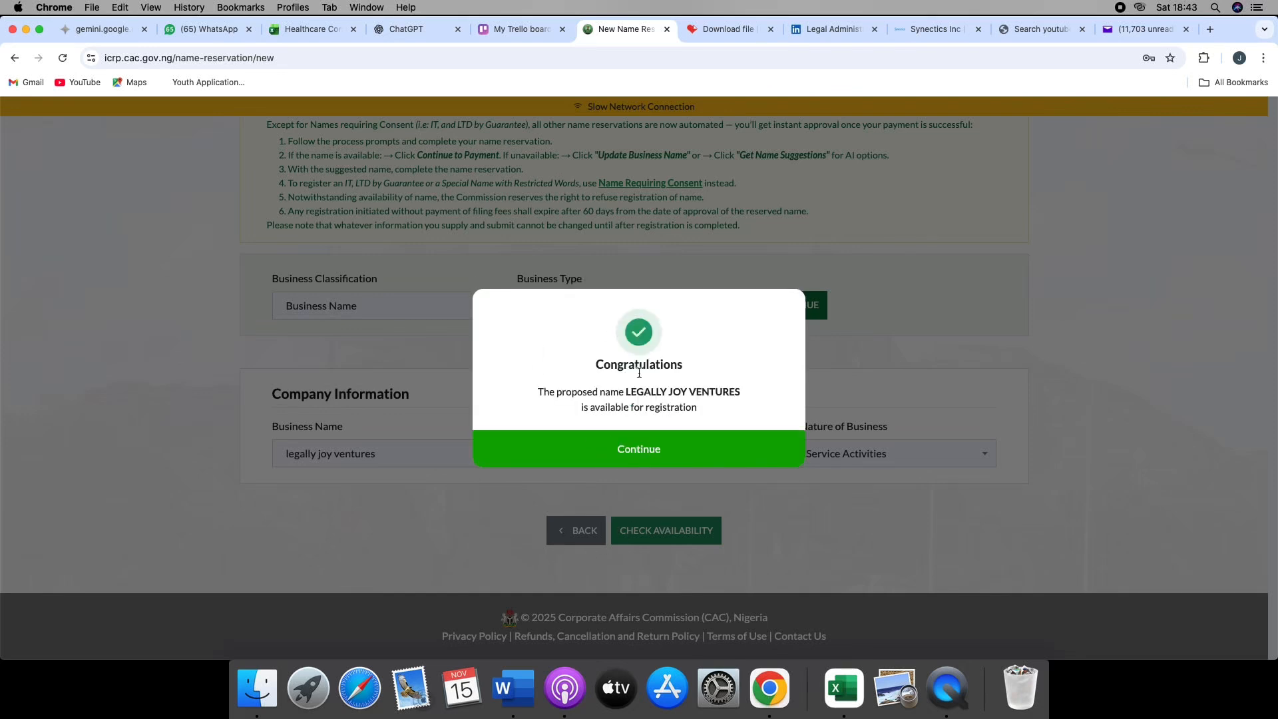
pyautogui.click(655, 452)
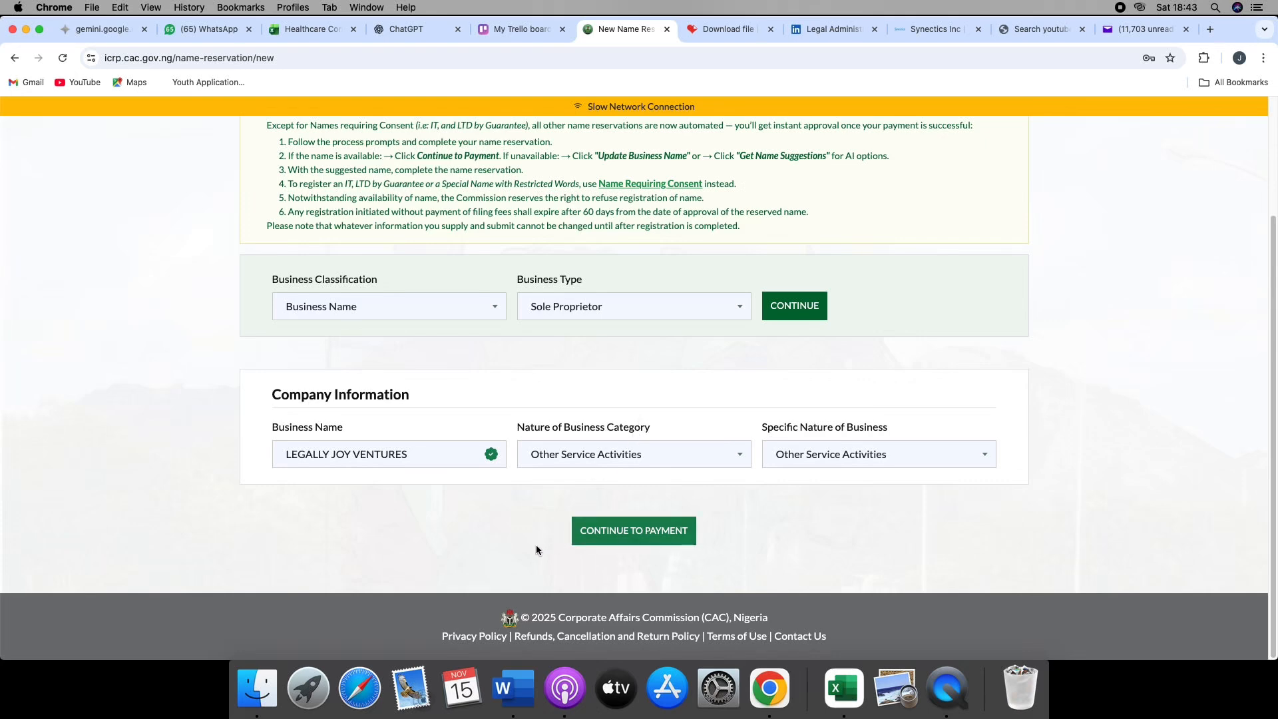
# - Continue to payment for the name reservation and choose Bank Transfer through Remita
pyautogui.click(639, 534)
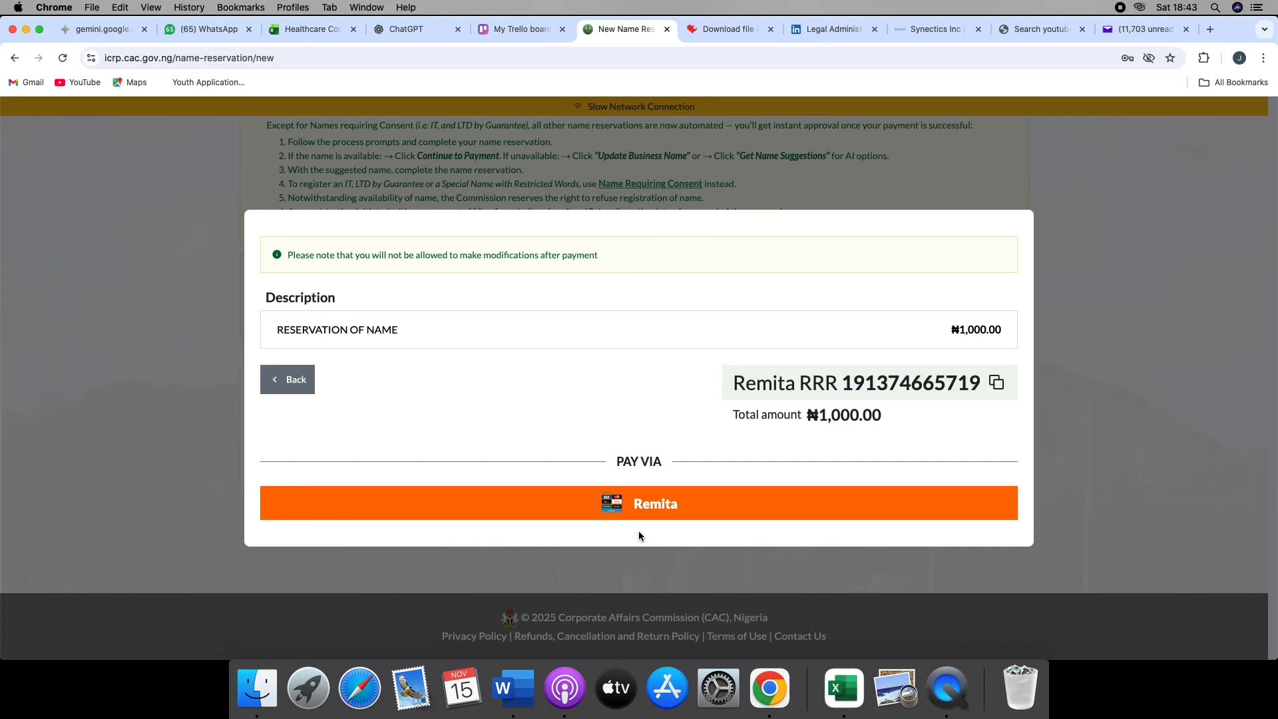
pyautogui.click(681, 504)
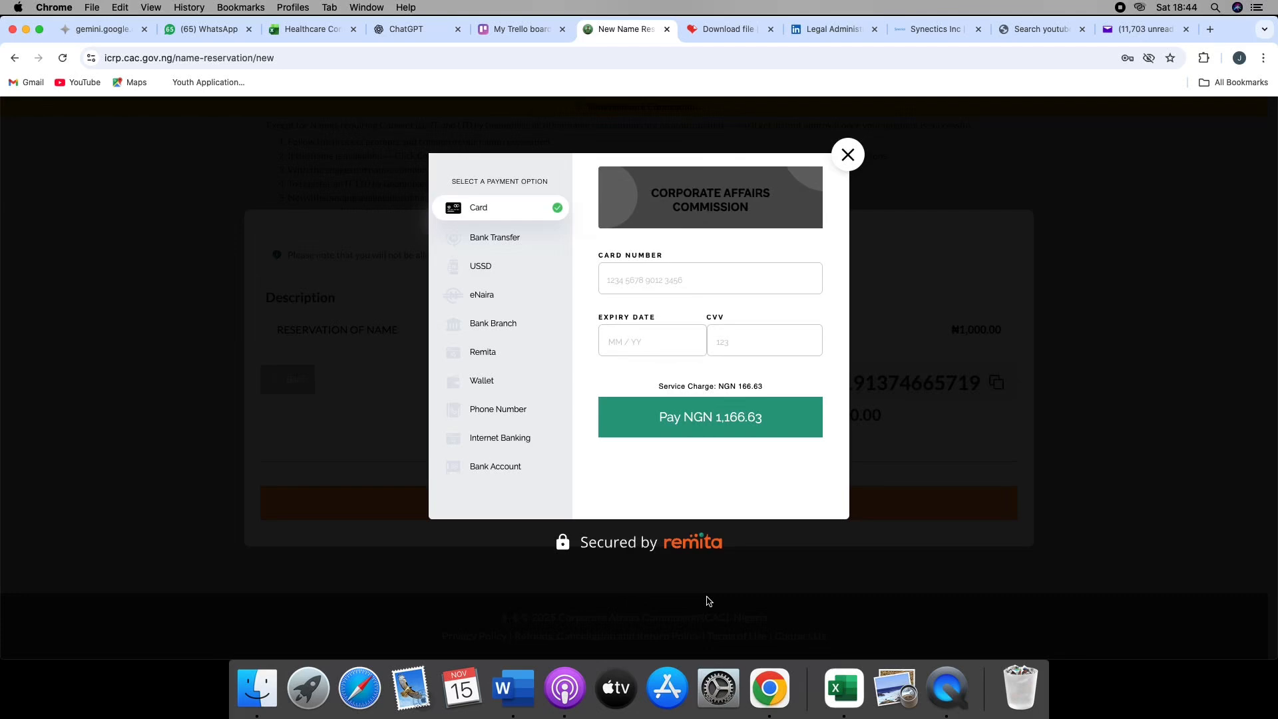
pyautogui.click(520, 243)
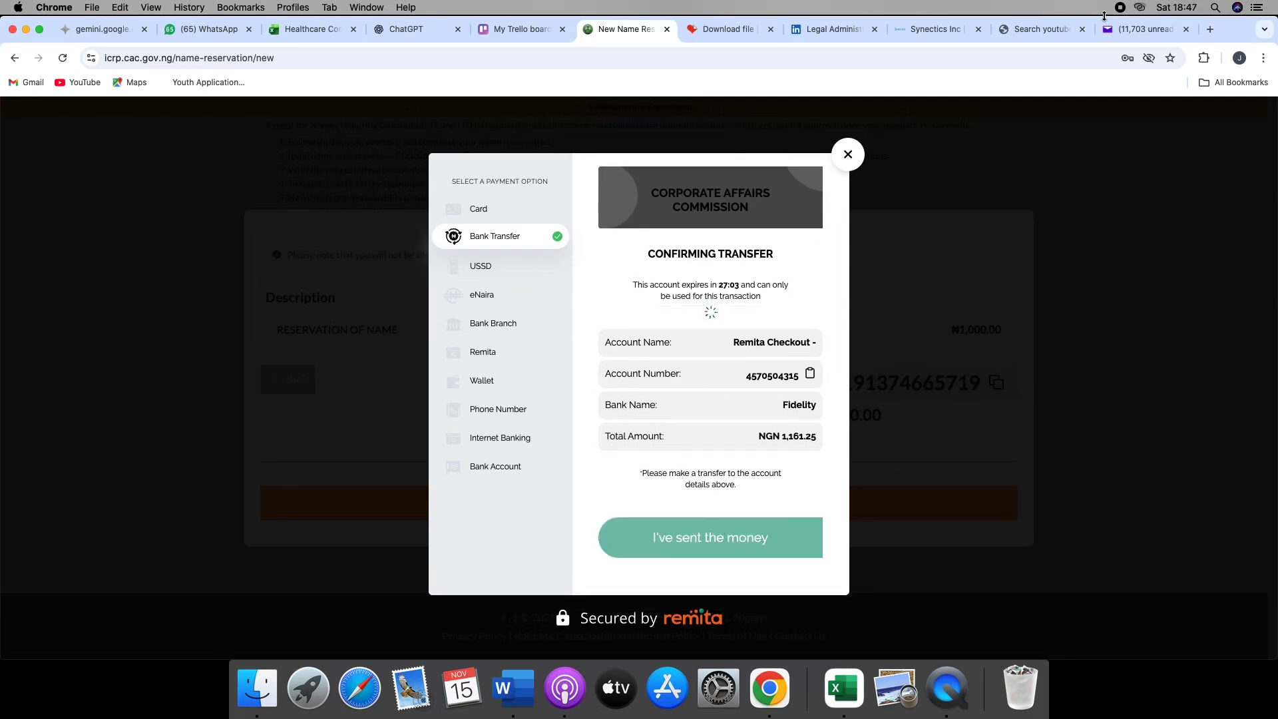
# - Switch to Yahoo Mail, leave the open message and refresh the inbox to look for new mail
pyautogui.click(1129, 30)
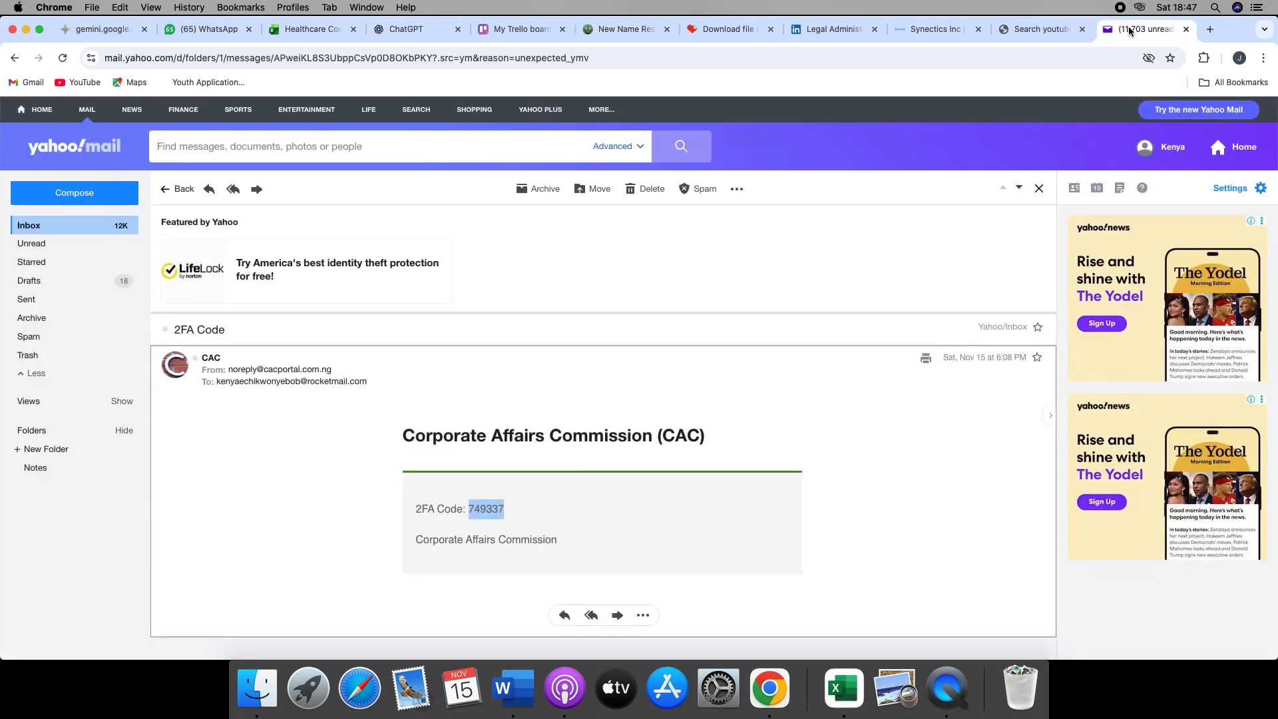
pyautogui.click(162, 192)
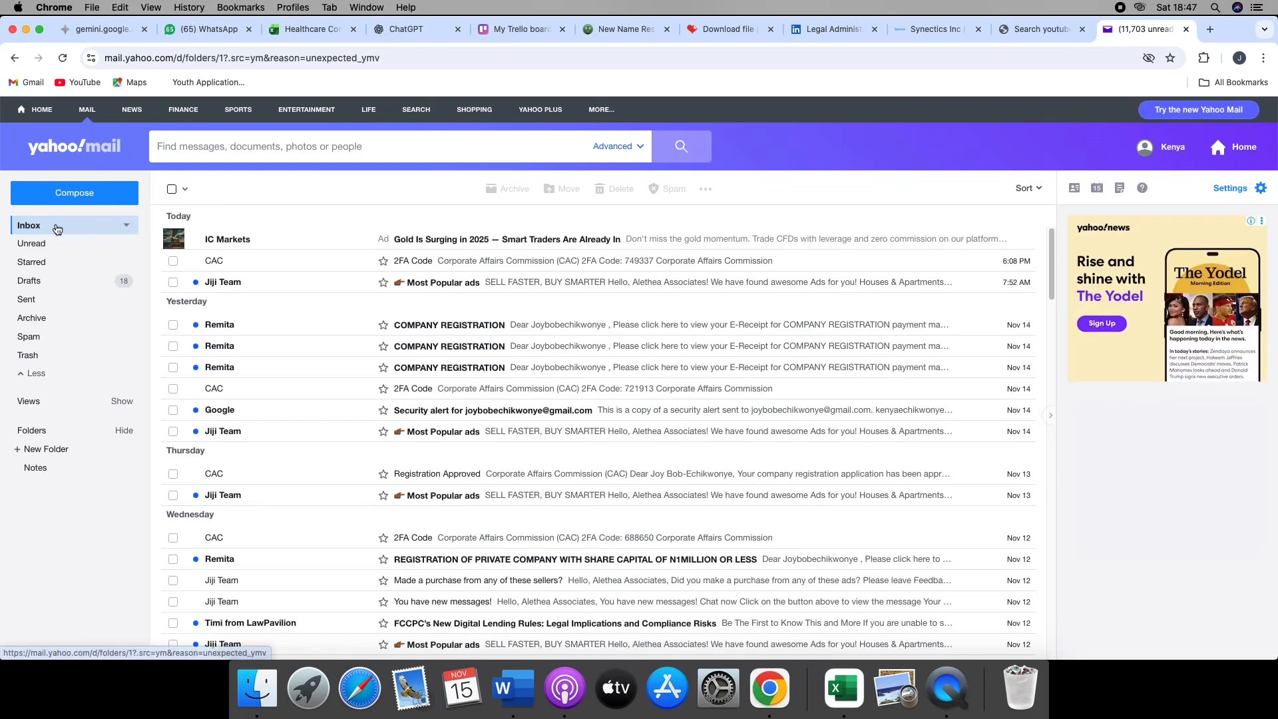
pyautogui.click(56, 230)
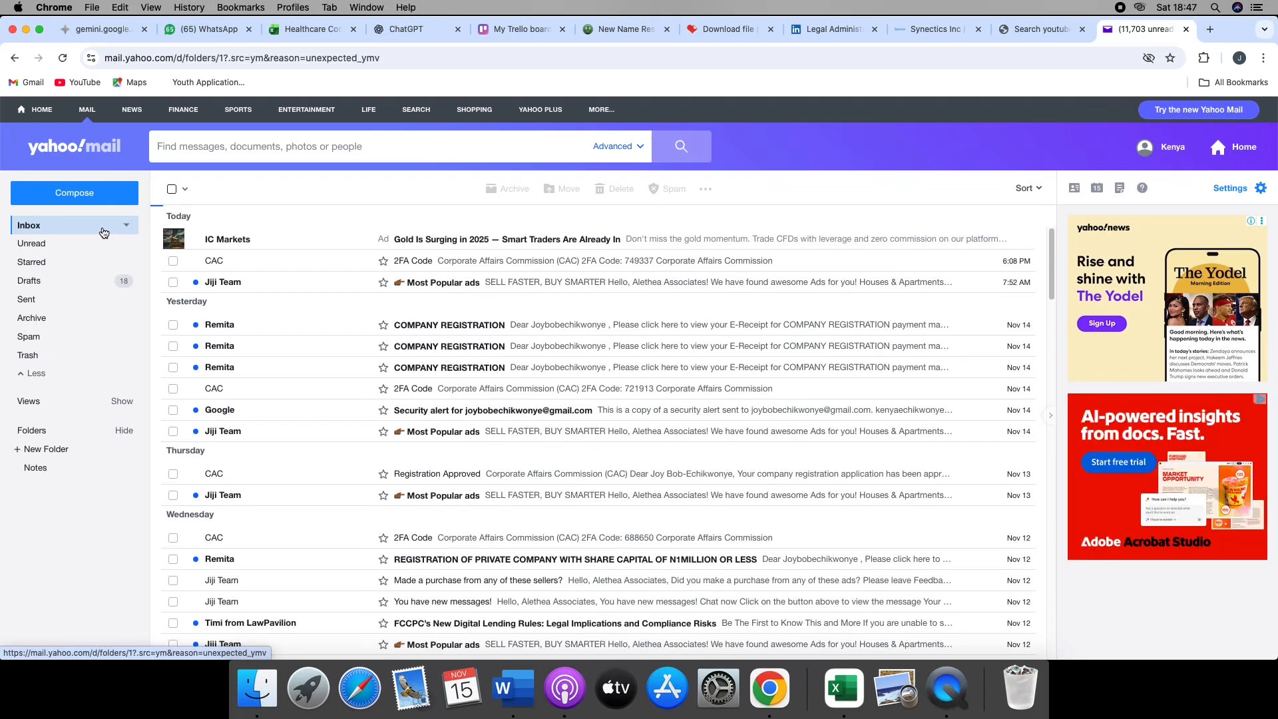
pyautogui.click(104, 233)
# - Return to the CAC portal, check the payment status of the LEGALLY JOY VENTURES reservation and continue to filing
pyautogui.click(621, 31)
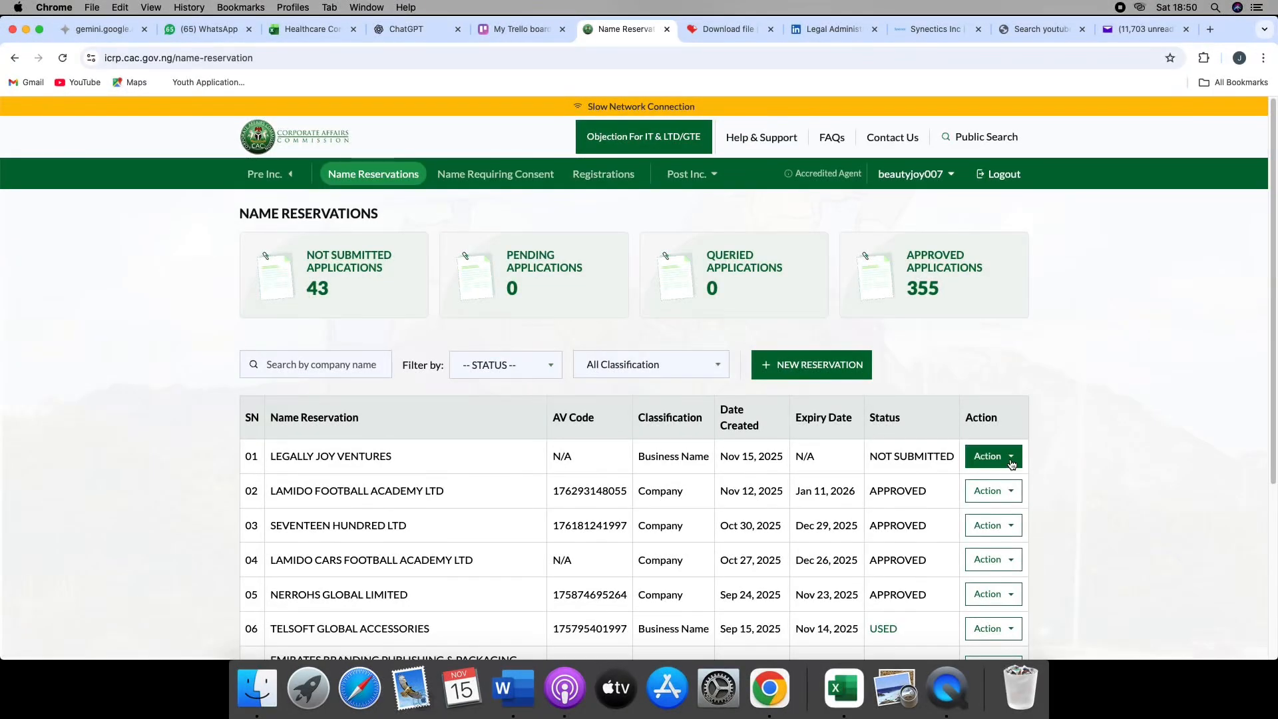
pyautogui.click(1004, 459)
pyautogui.click(978, 488)
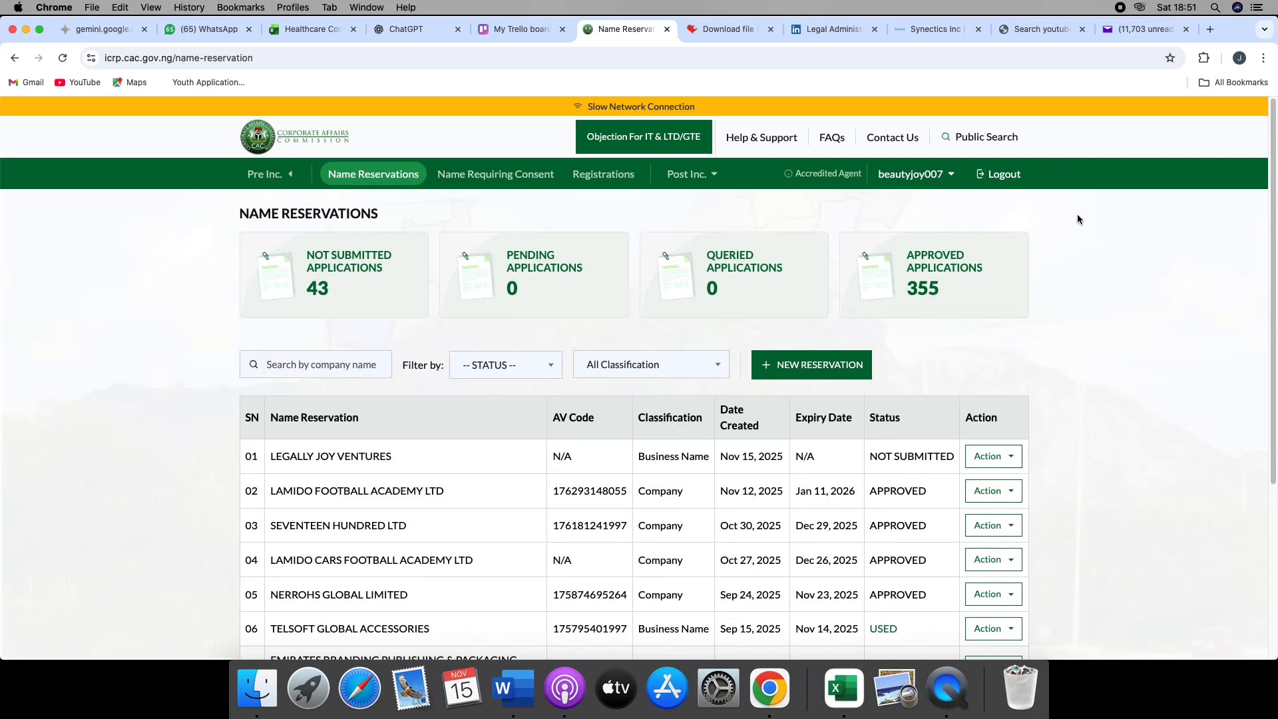
pyautogui.click(1005, 461)
pyautogui.click(1001, 477)
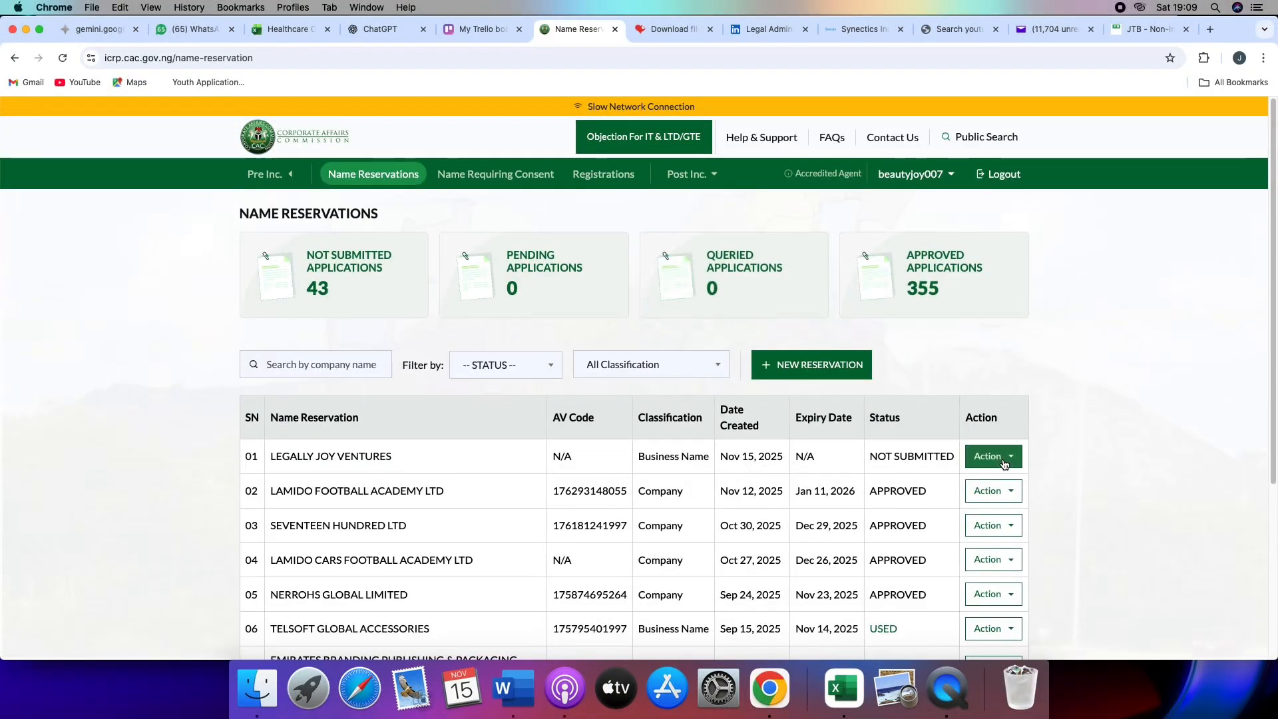
pyautogui.click(1004, 464)
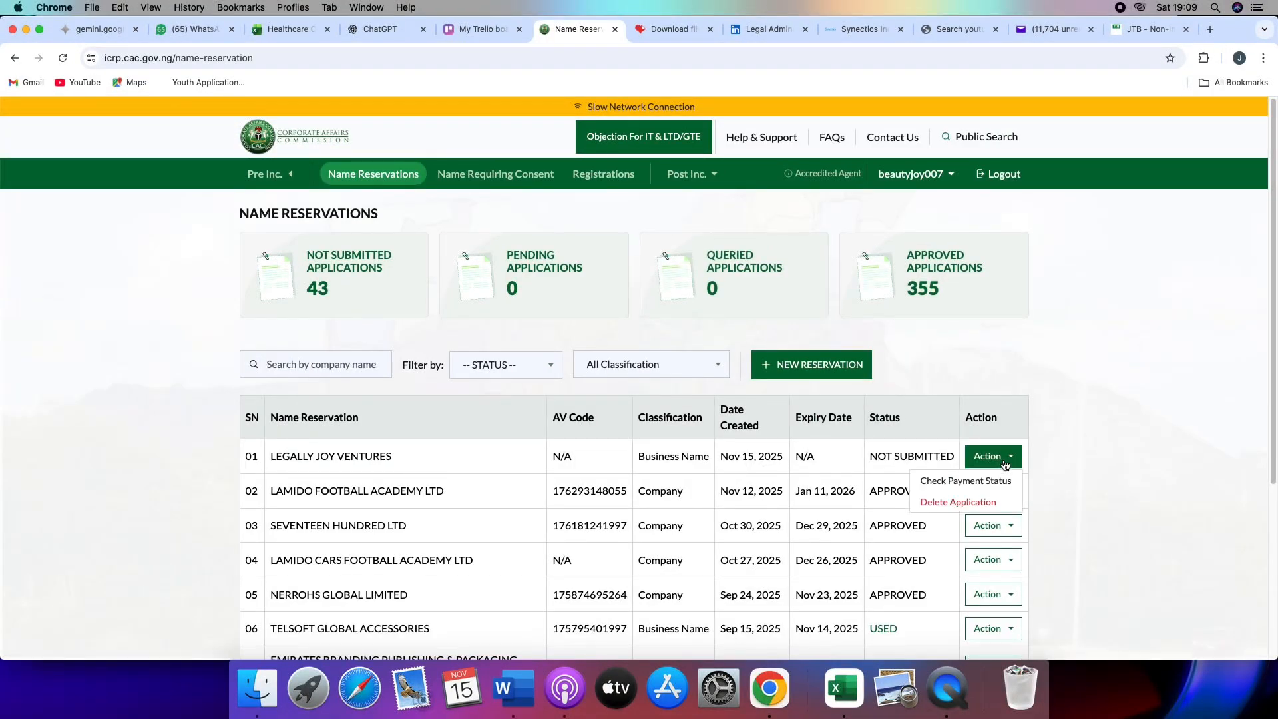
pyautogui.click(981, 489)
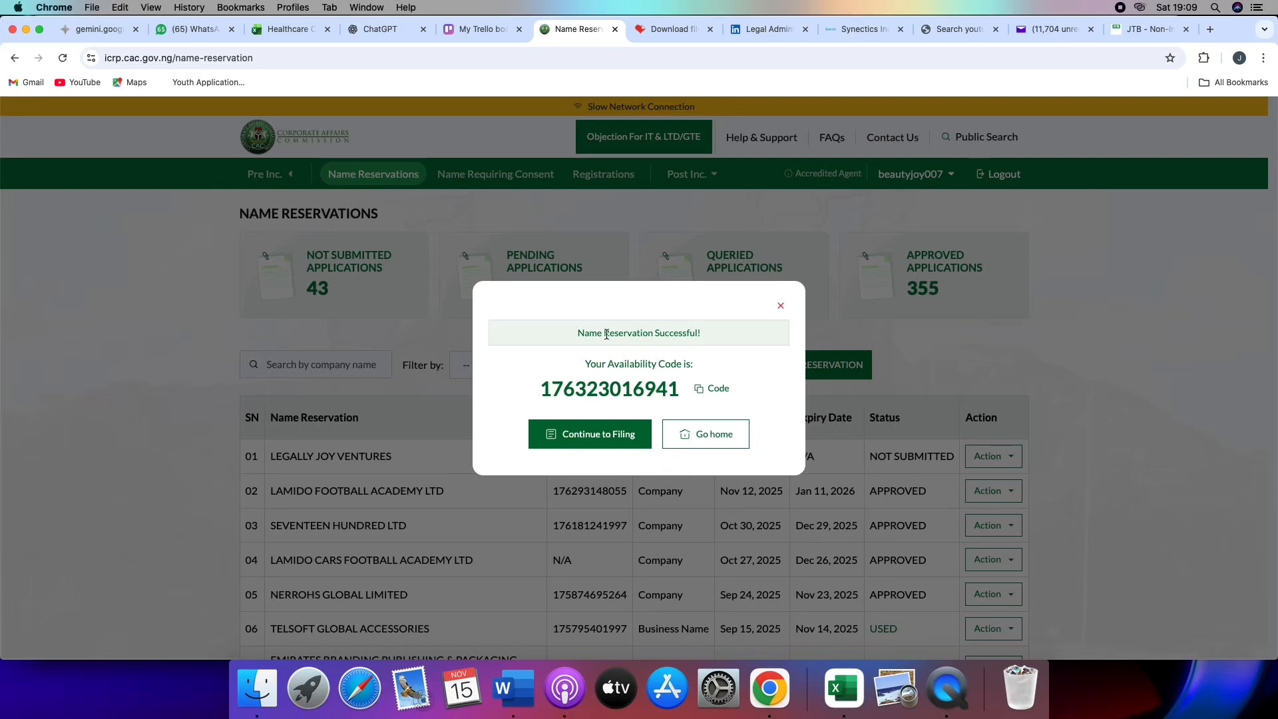
pyautogui.click(596, 434)
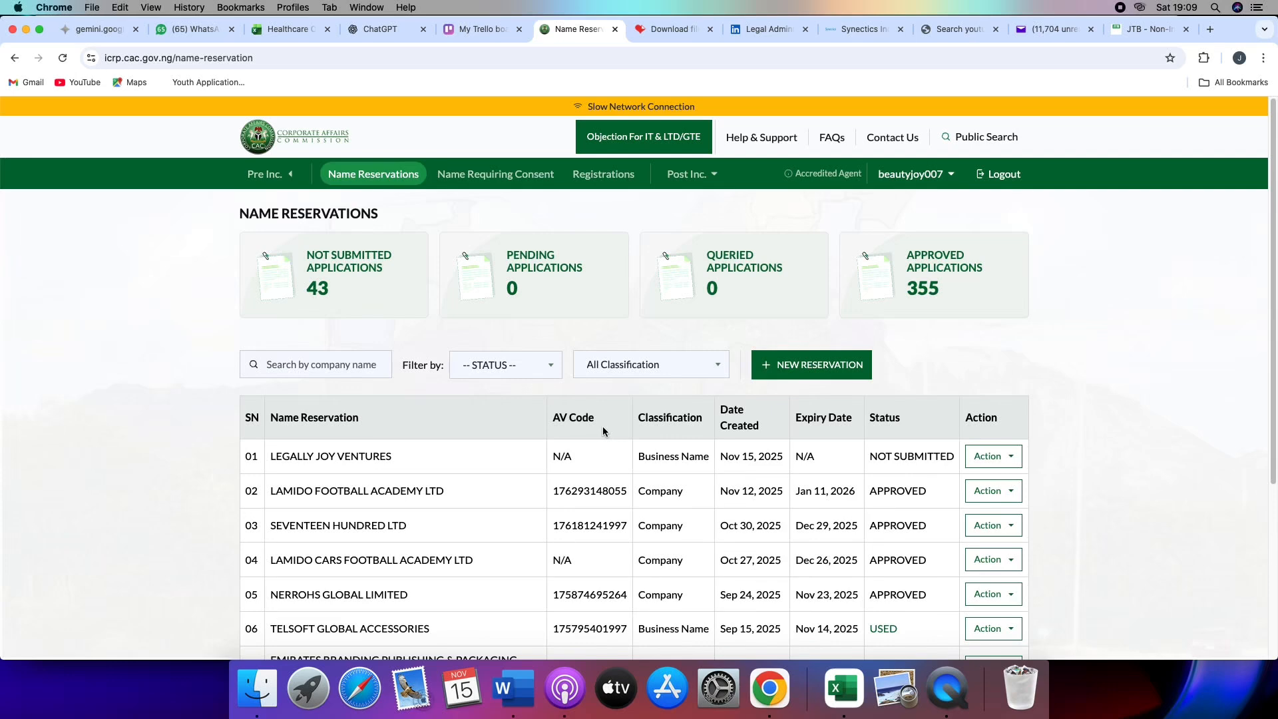
# - Refresh the name reservations list by visiting Registrations and returning to Name Reservations
pyautogui.click(999, 463)
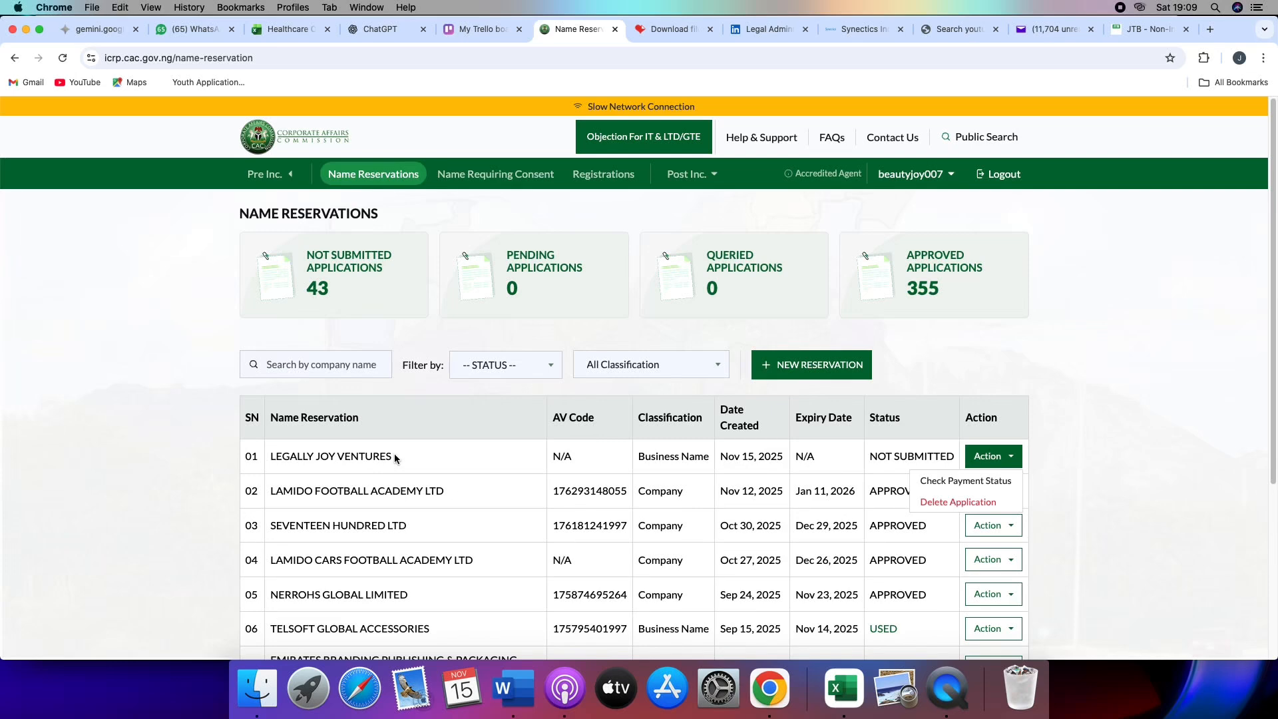
pyautogui.click(1147, 423)
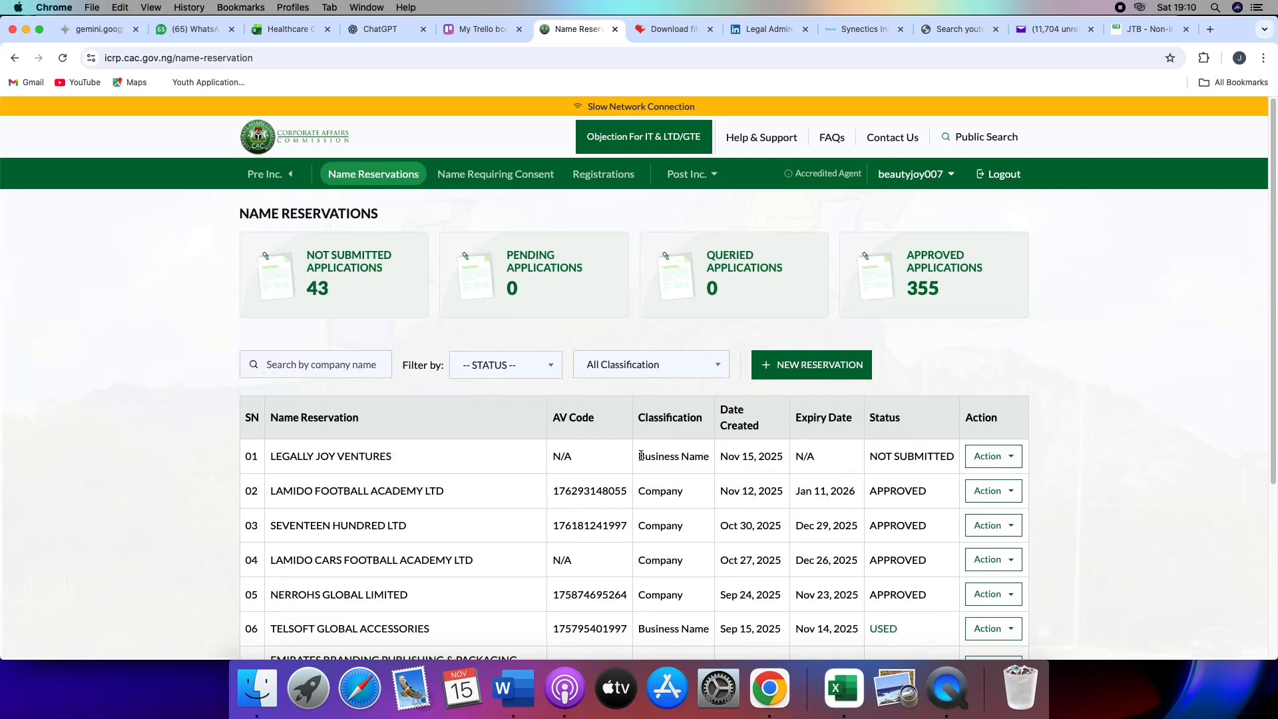
pyautogui.click(592, 180)
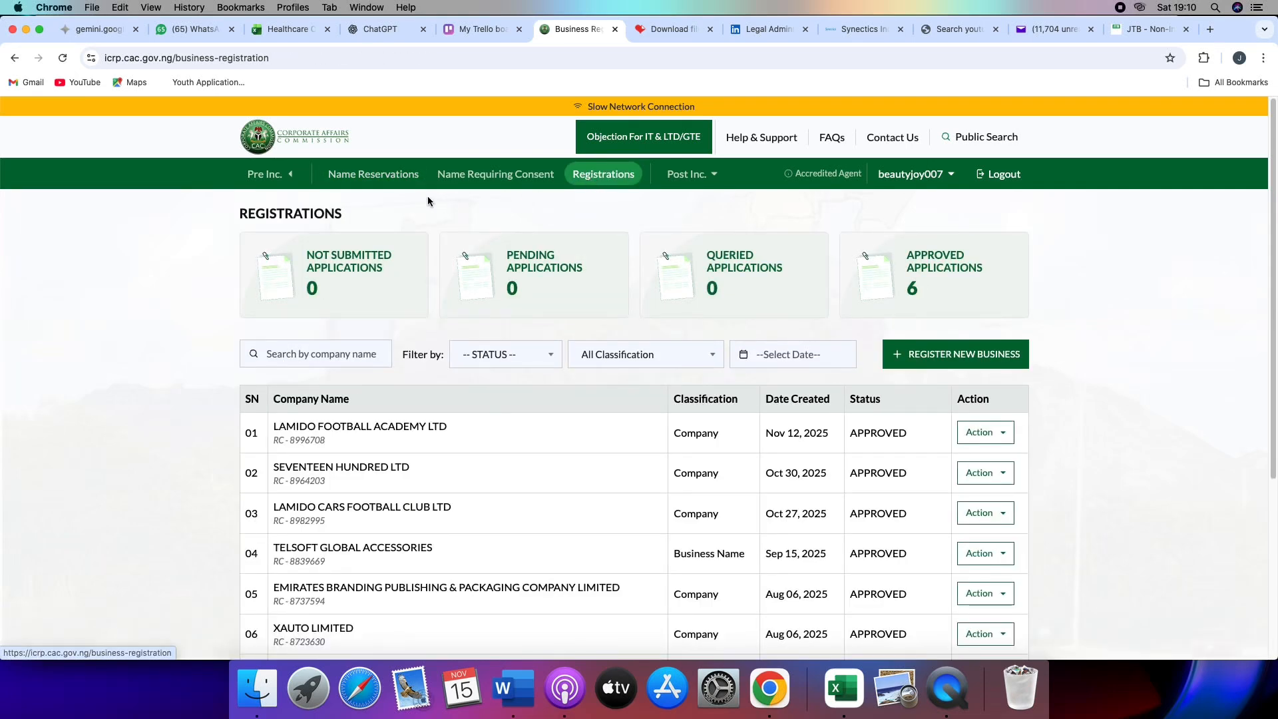
pyautogui.click(400, 181)
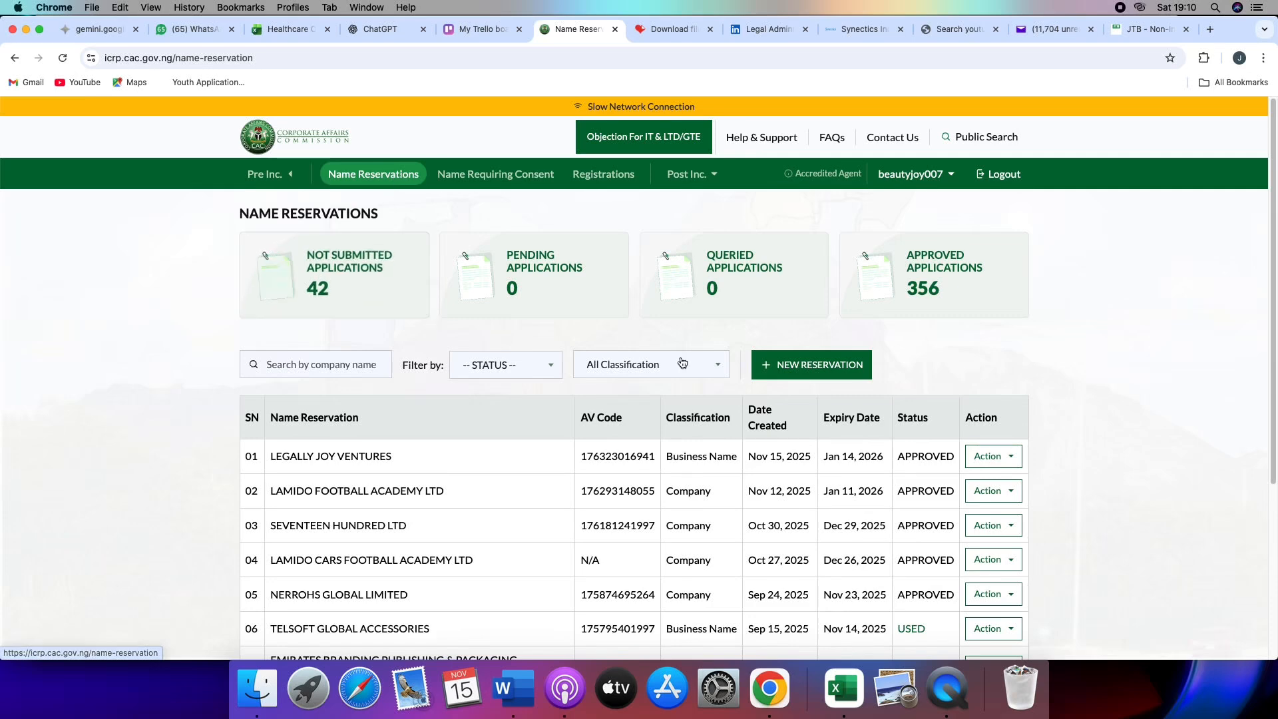
# - Start the business registration from the LEGALLY JOY VENTURES reservation
pyautogui.click(992, 457)
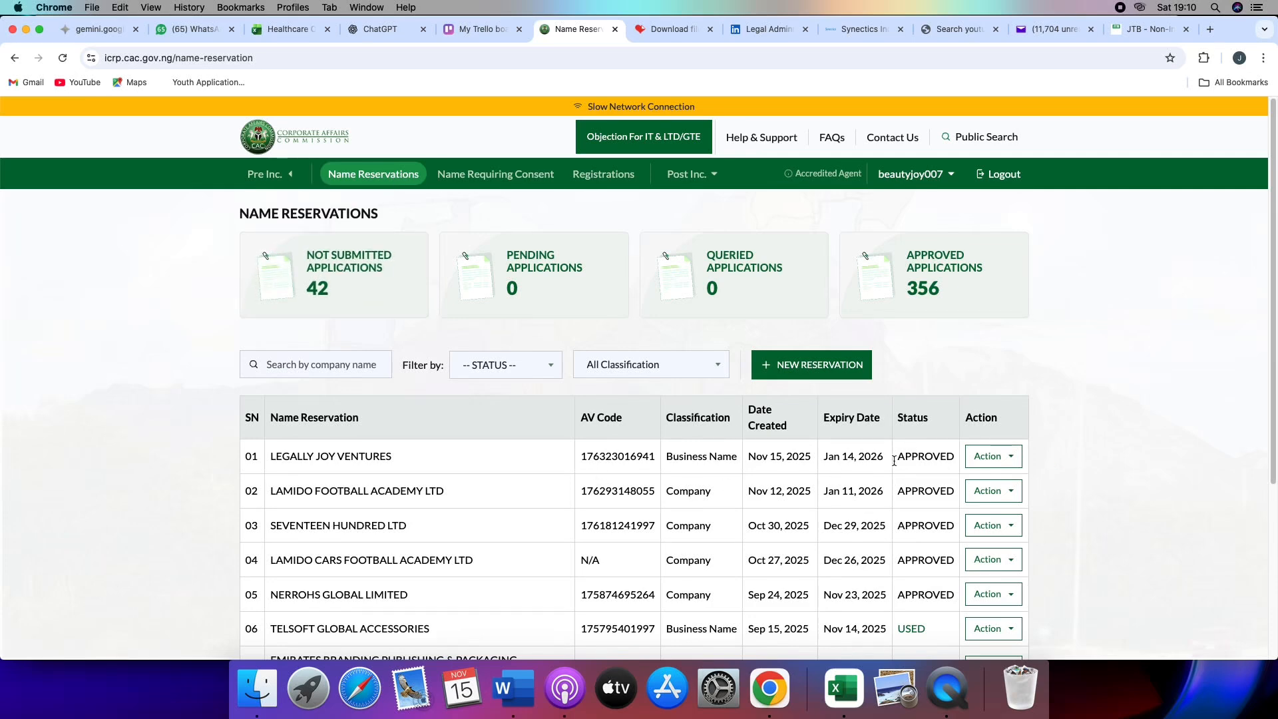
pyautogui.click(990, 459)
pyautogui.click(966, 479)
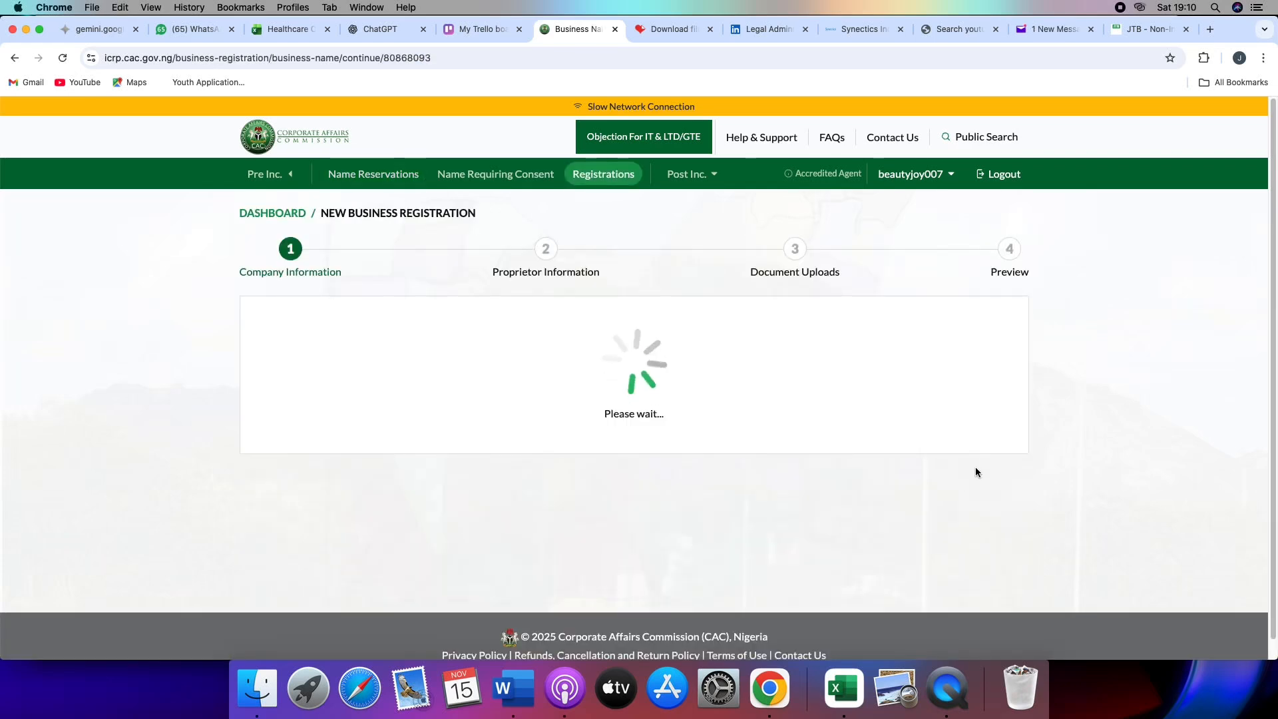
# - View the Name Reservation Approval email in Yahoo Mail, then return to the CAC business registration
pyautogui.click(1051, 30)
pyautogui.click(440, 262)
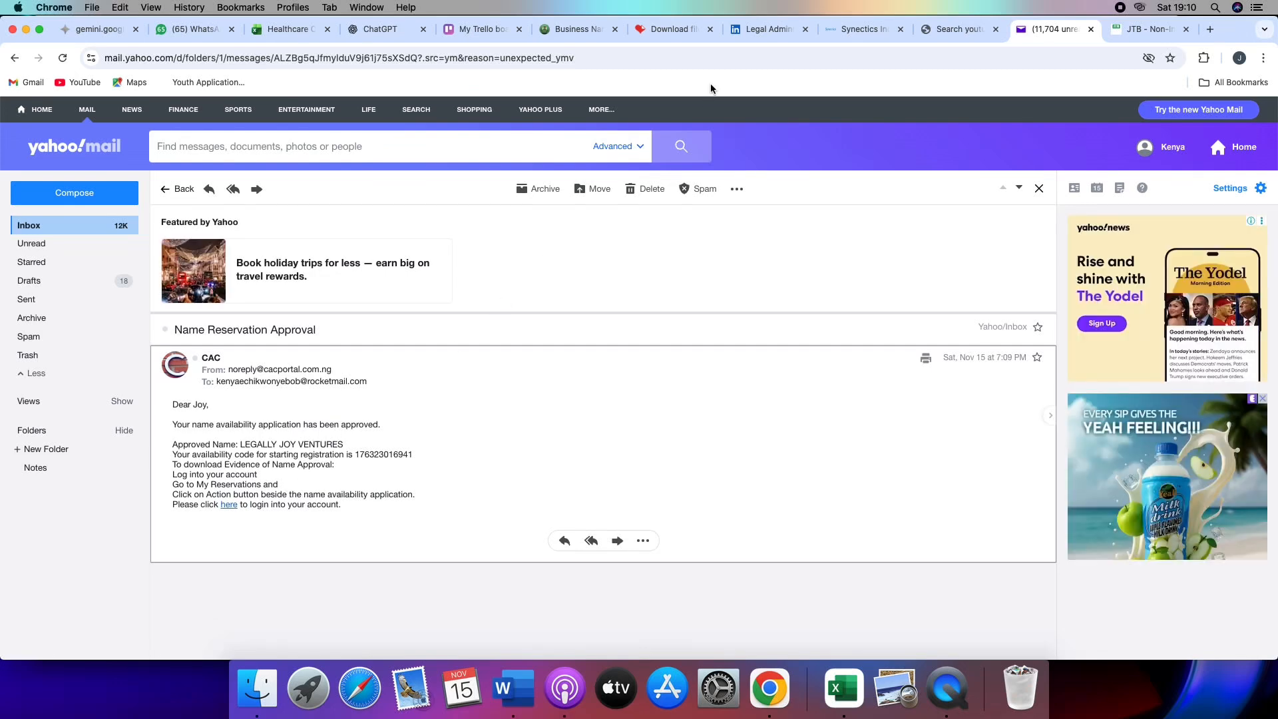
pyautogui.click(576, 30)
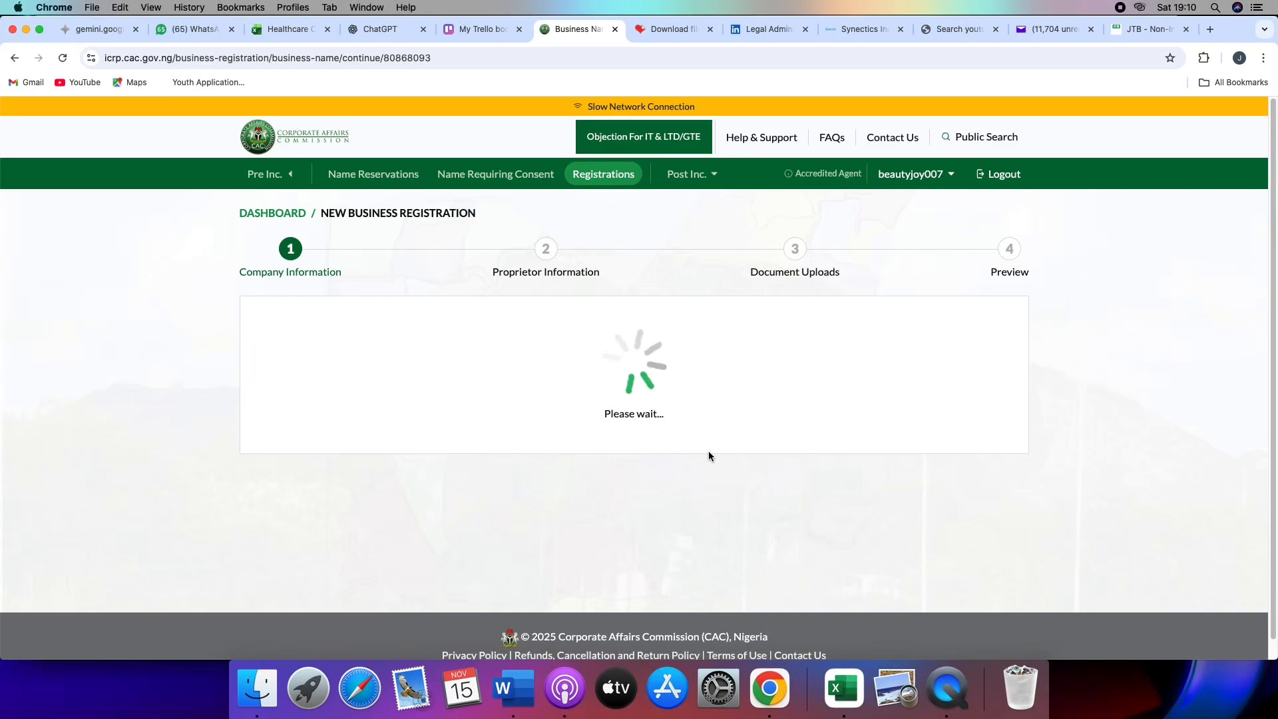
# - Enter the company's email address in the company information form
pyautogui.scroll(-5, 644, 353)
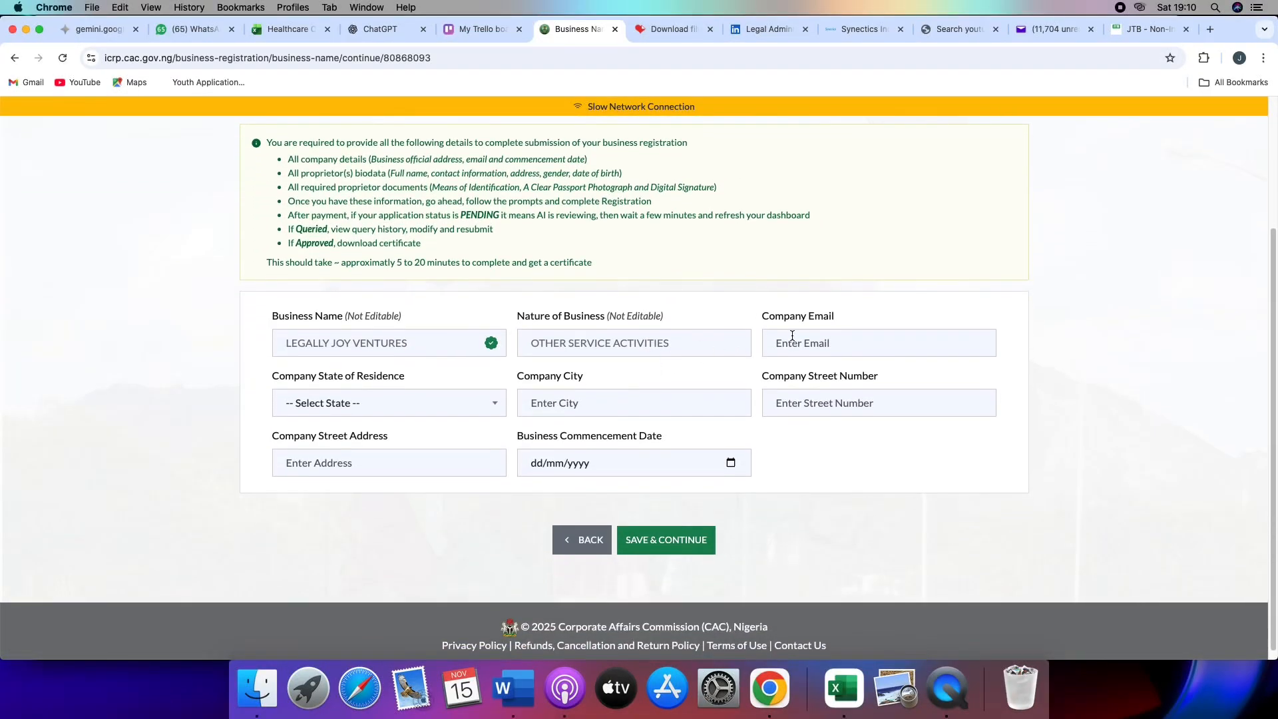
pyautogui.click(799, 341)
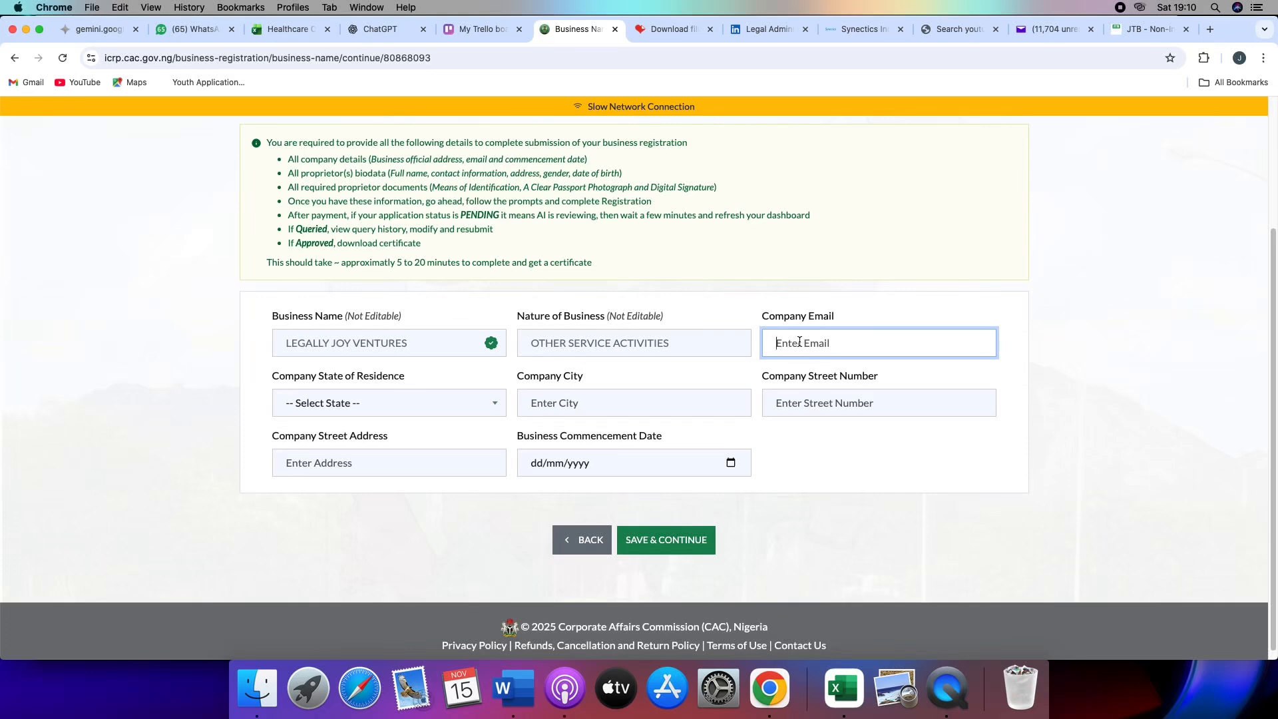
# - Set the company state of residence to FCT and the company city to Abuja
pyautogui.click(425, 401)
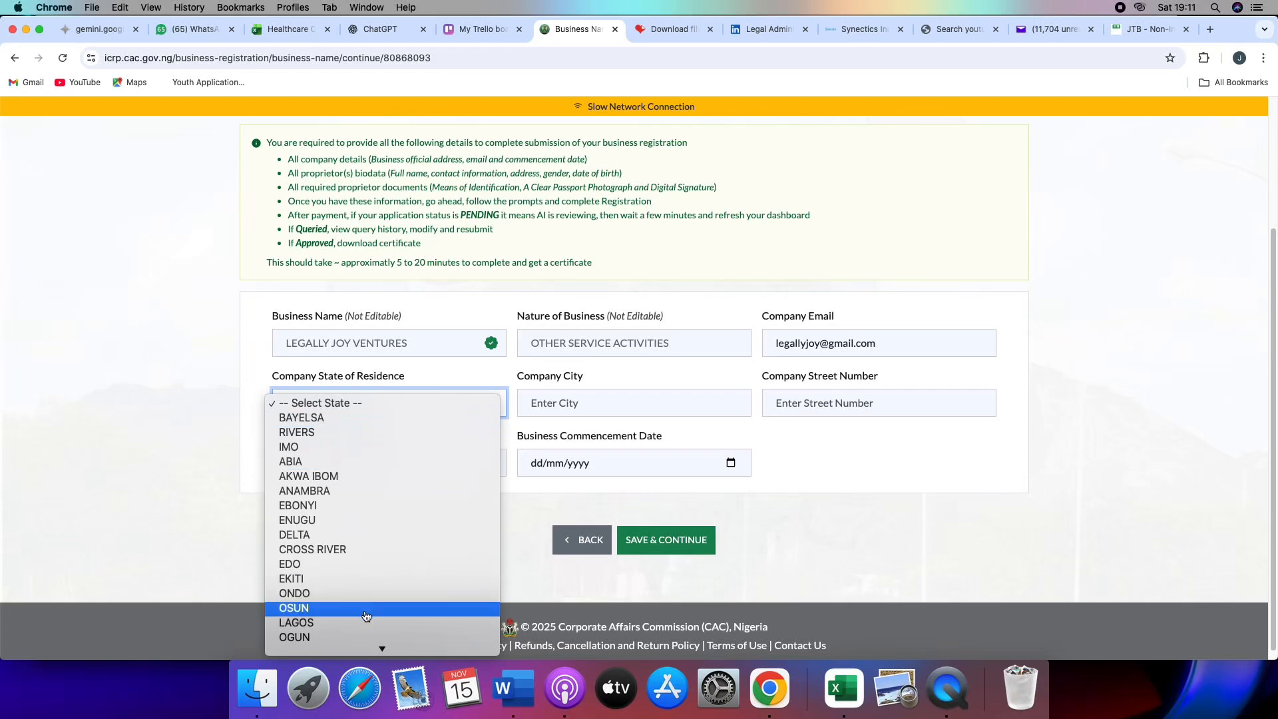
pyautogui.scroll(-5, 366, 613)
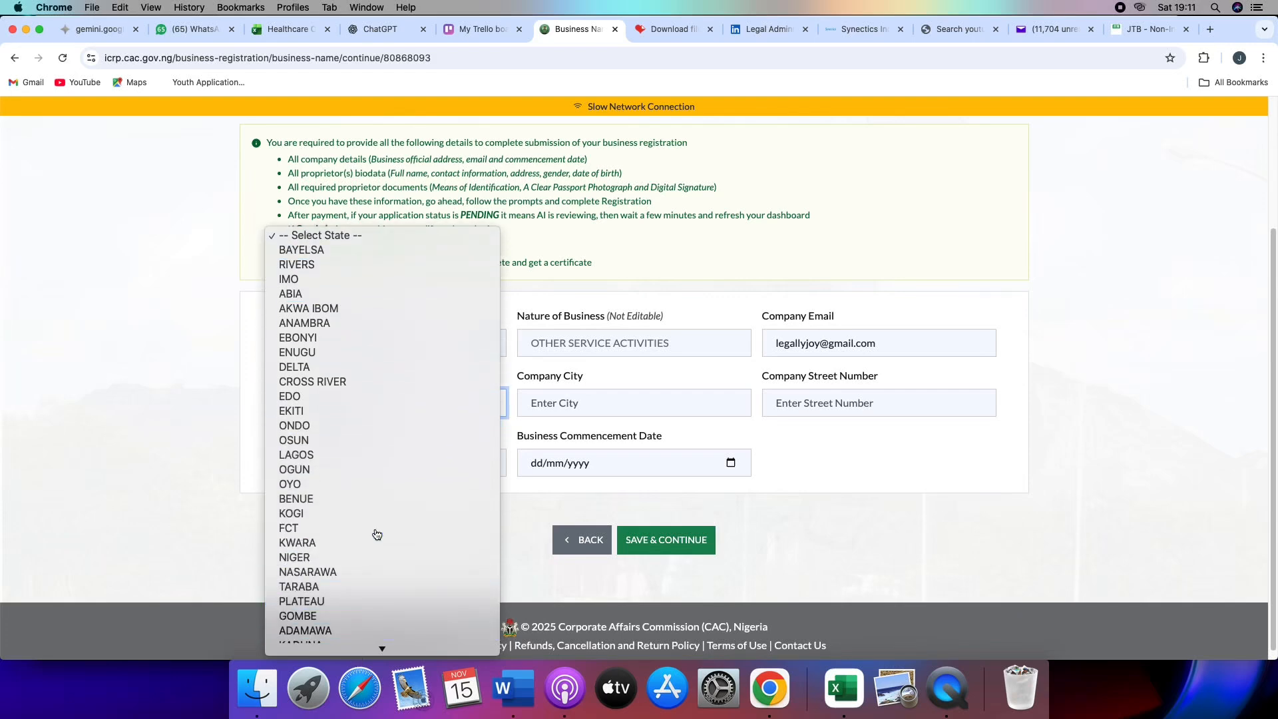
pyautogui.click(376, 530)
pyautogui.click(564, 404)
pyautogui.write('Abuja')
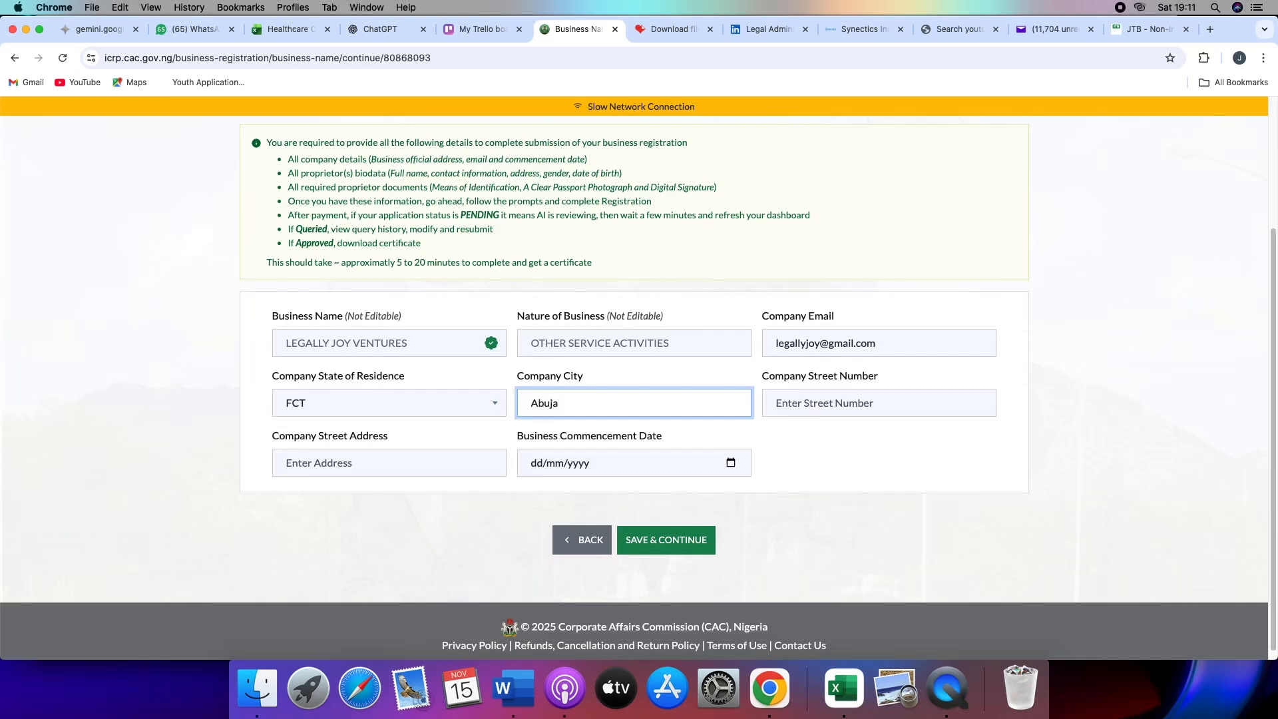
# - Fill in the company's street number and street address in the company information form
pyautogui.click(985, 405)
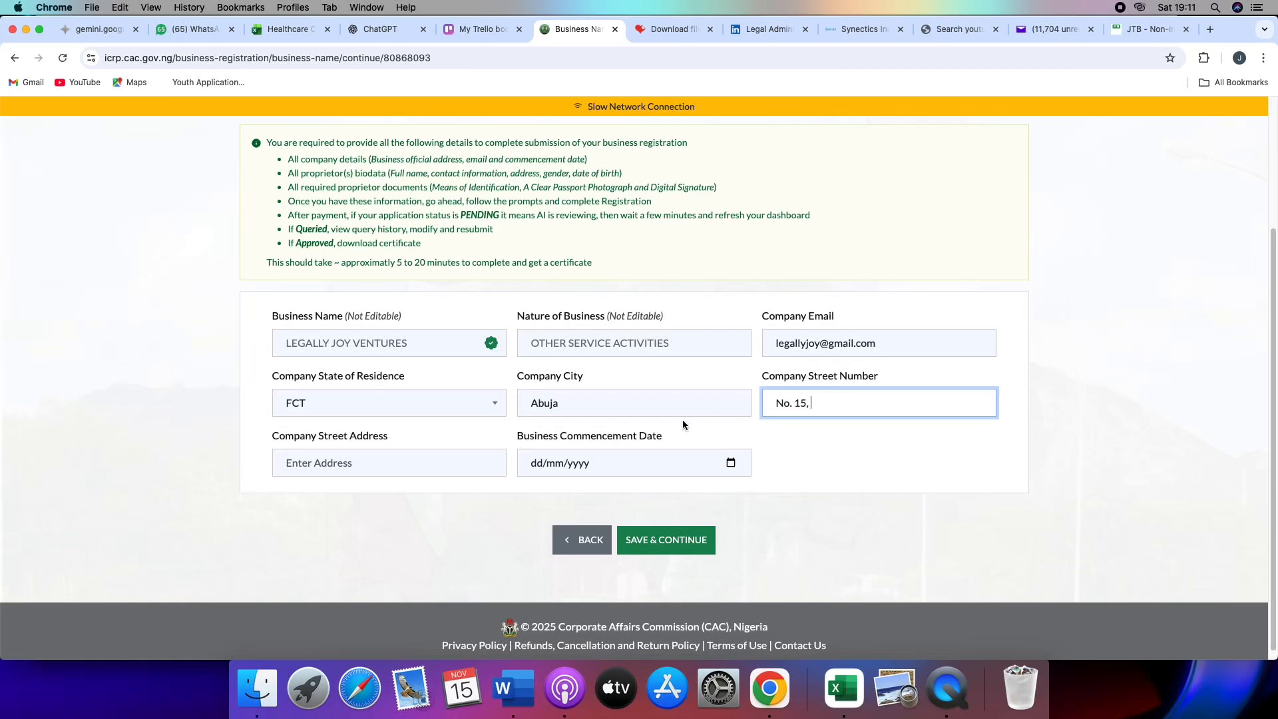
pyautogui.click(389, 452)
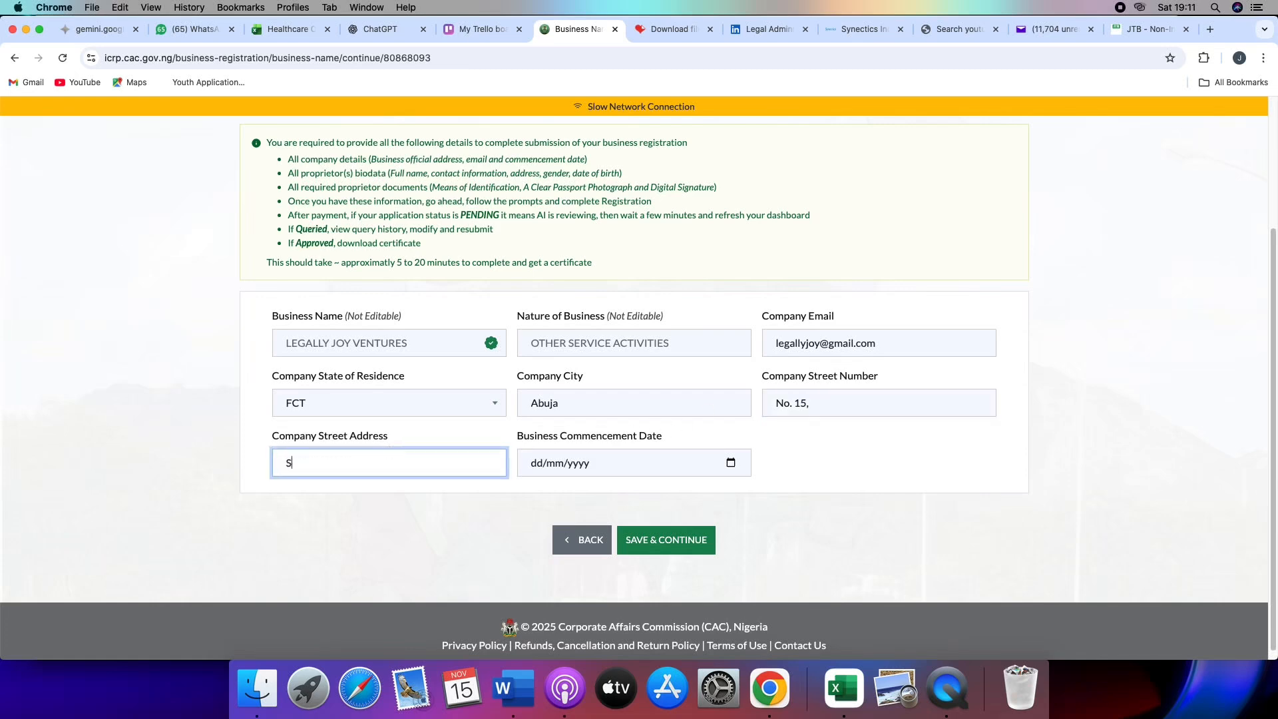
# - Set the business commencement date to 15/11/2025 and save the company information to continue to the proprietor details
pyautogui.click(730, 463)
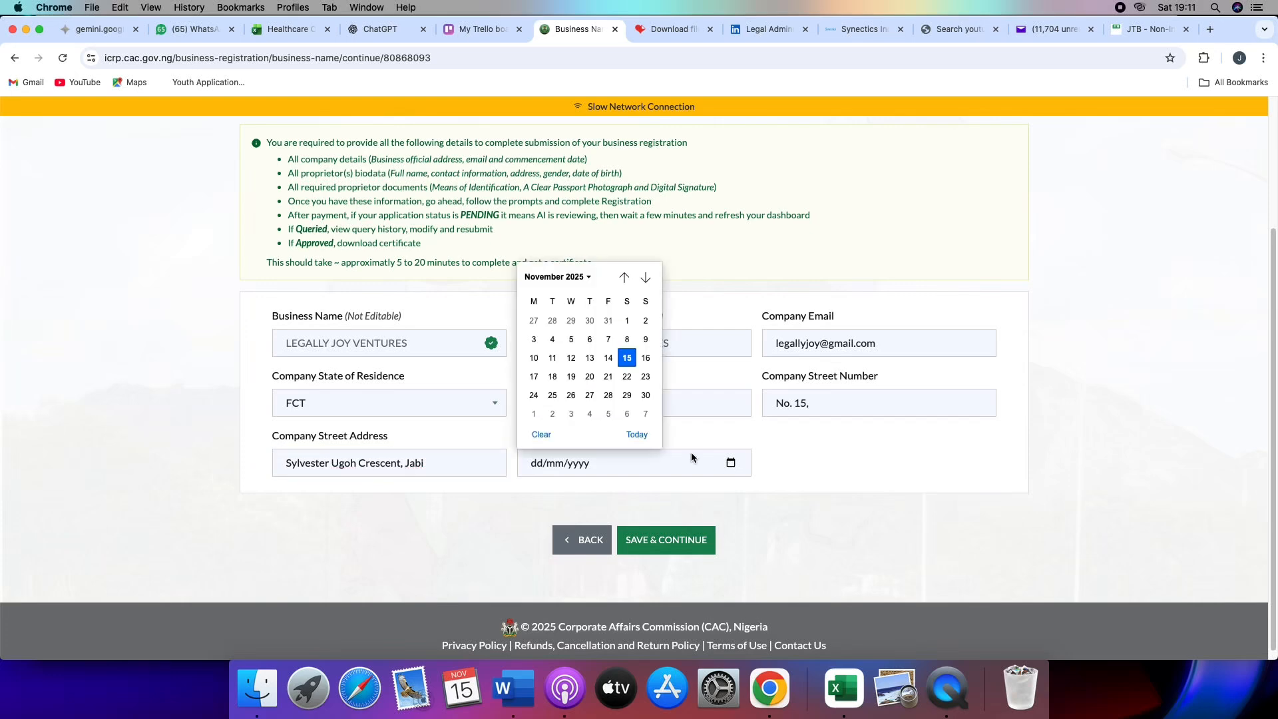
pyautogui.click(626, 359)
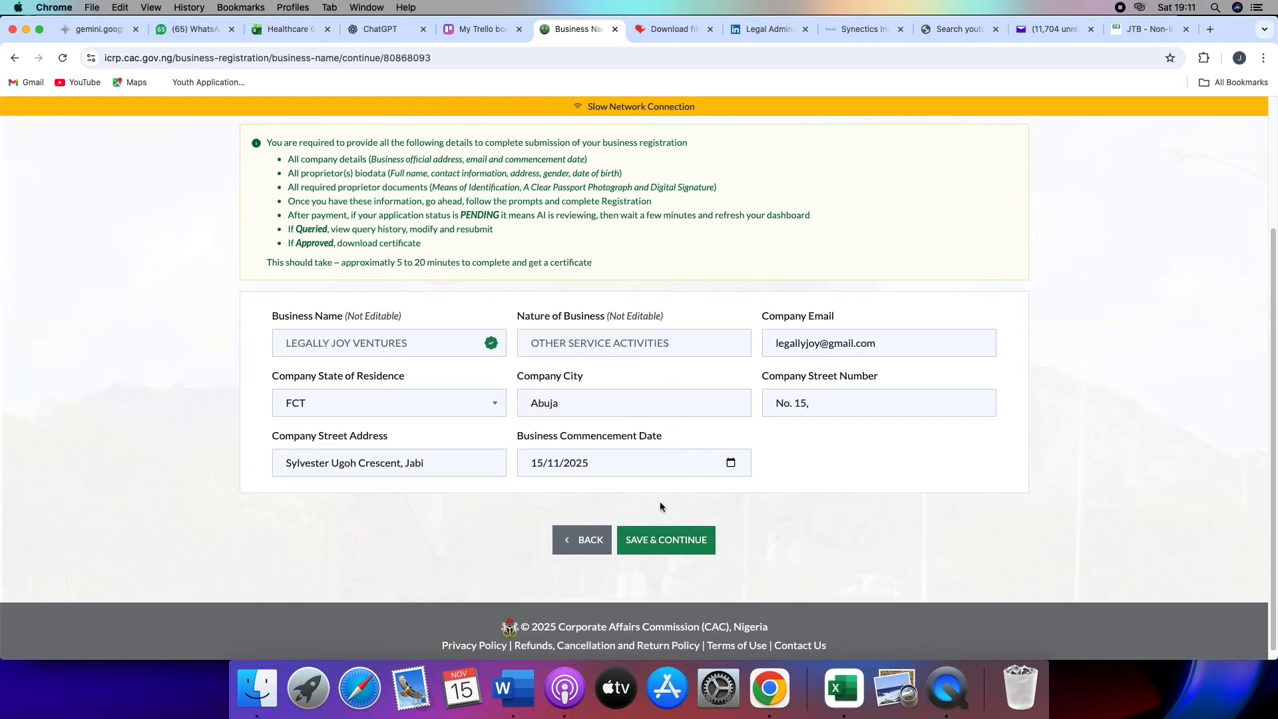
pyautogui.click(654, 540)
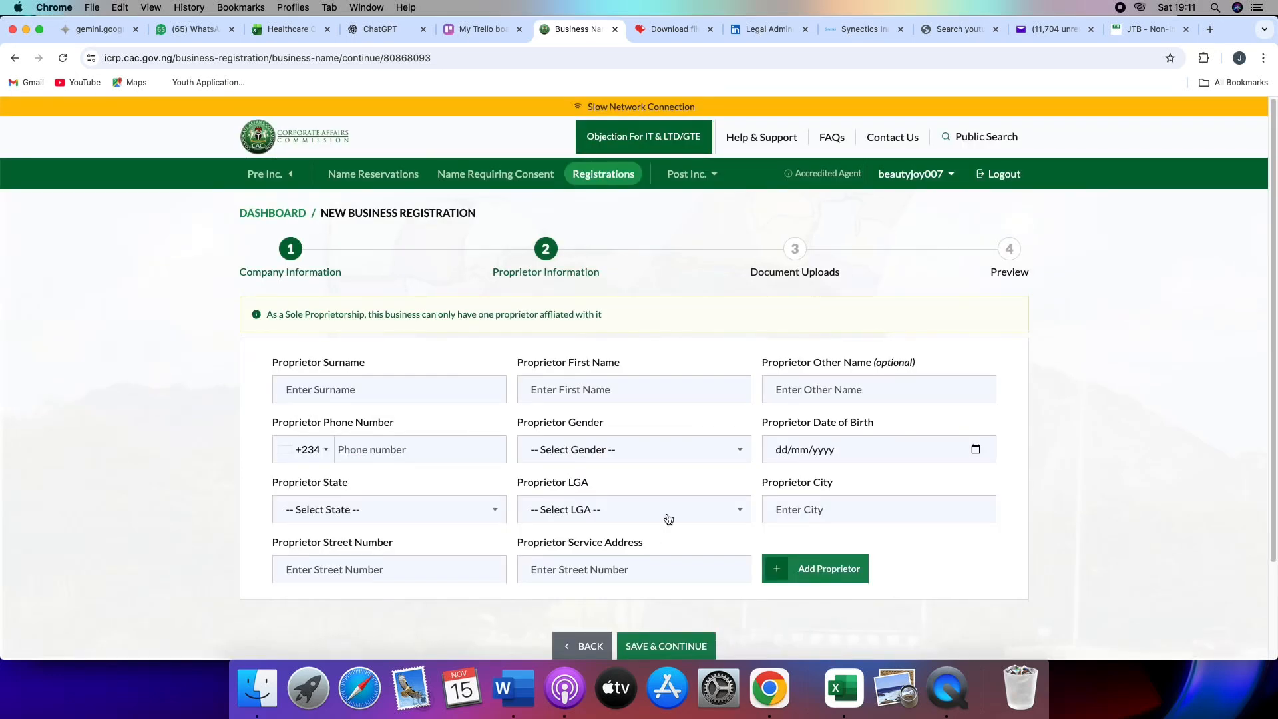
# - Enter the proprietor's surname and first name in the proprietor information form
pyautogui.click(431, 398)
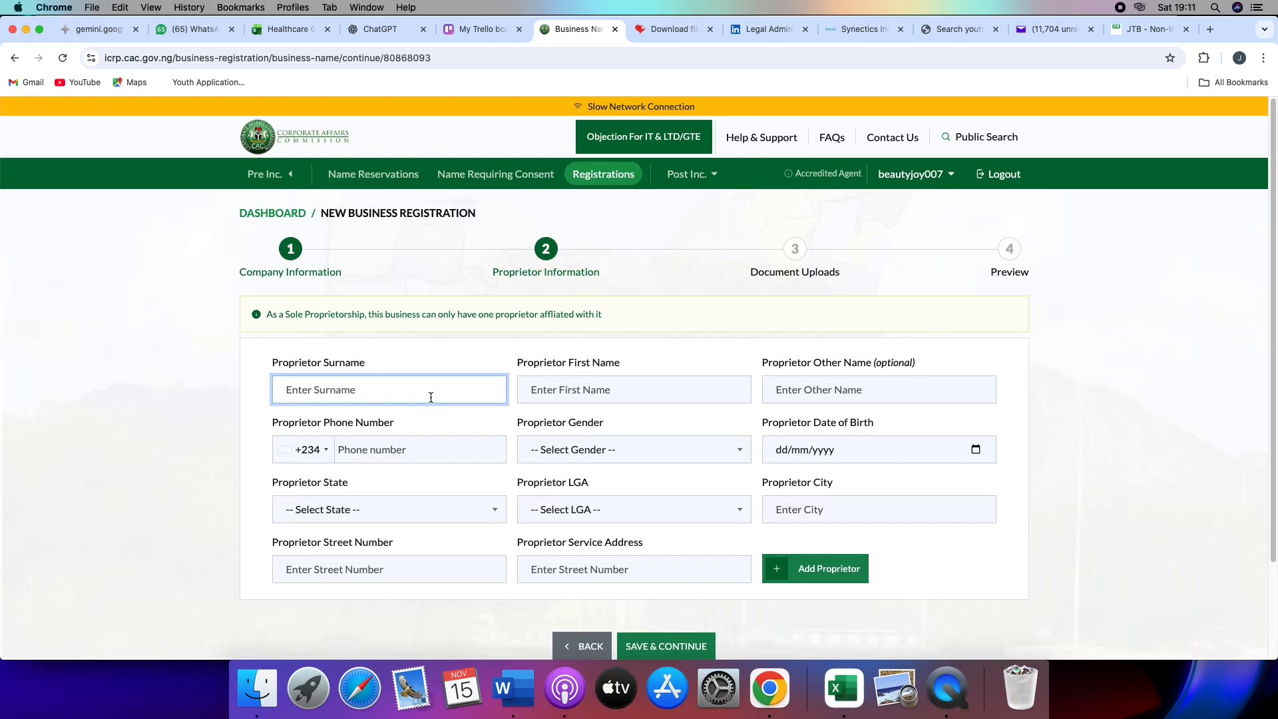
pyautogui.click(662, 387)
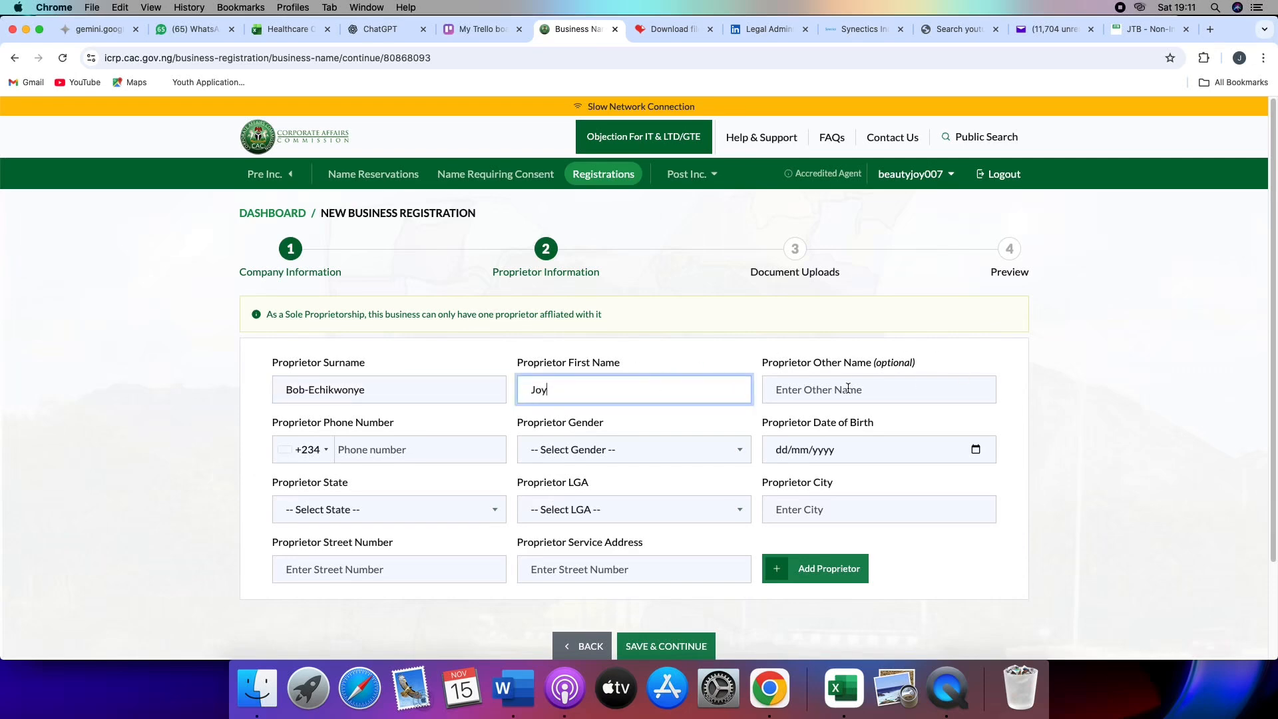
# - Enter the proprietor's phone number and date of birth, with FEMALE as the gender
pyautogui.click(370, 450)
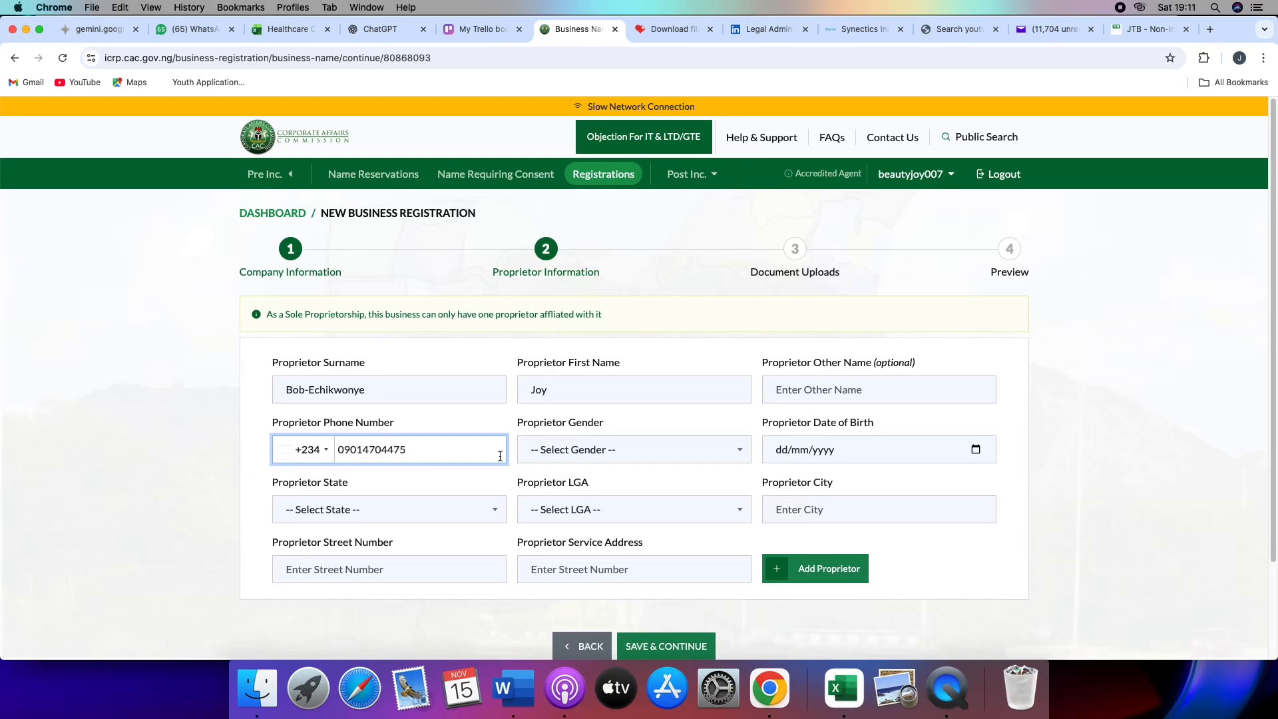
pyautogui.click(574, 450)
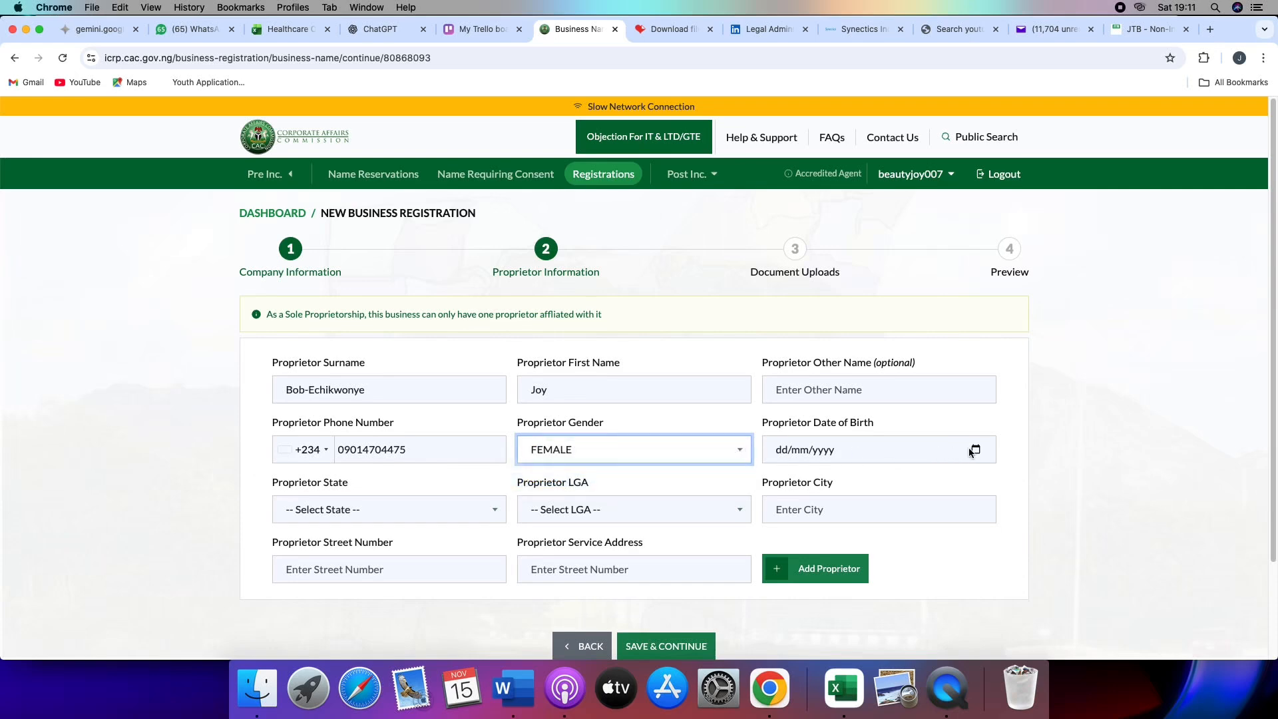
pyautogui.click(785, 452)
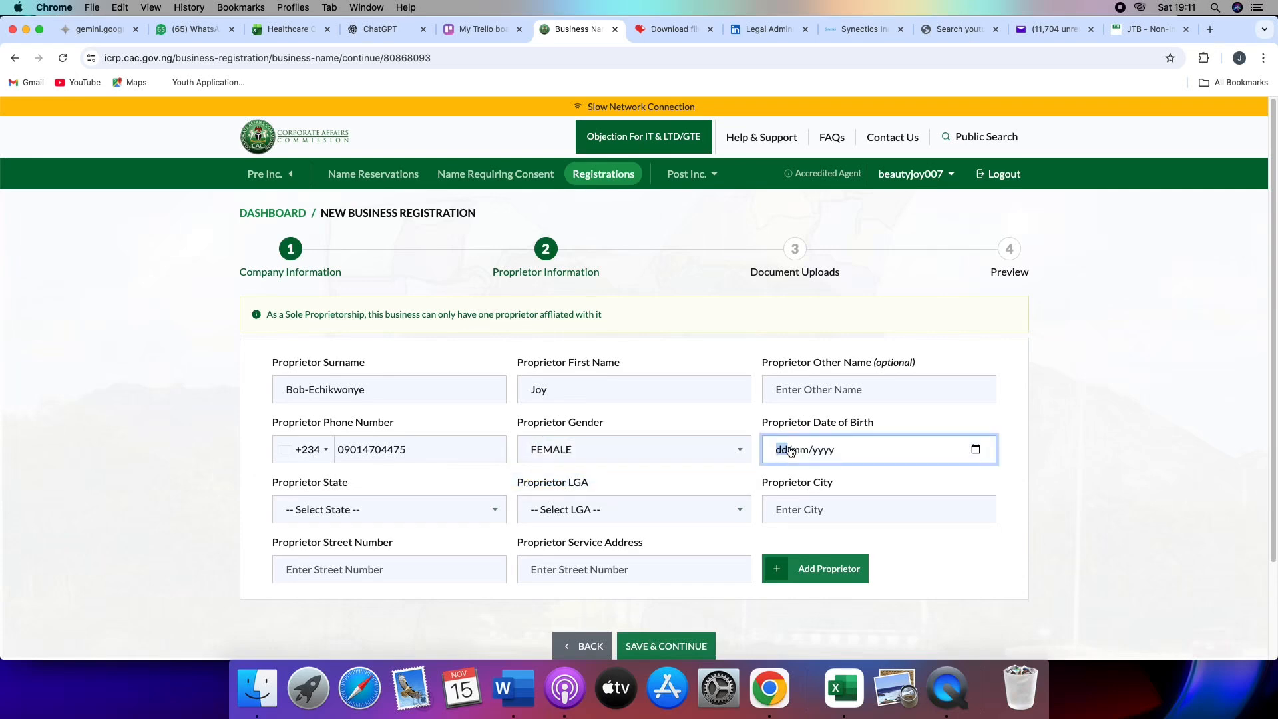
# - Set the proprietor's state to FCT, the LGA to Amac and the city to Abuja
pyautogui.scroll(-3, 413, 394)
pyautogui.click(414, 394)
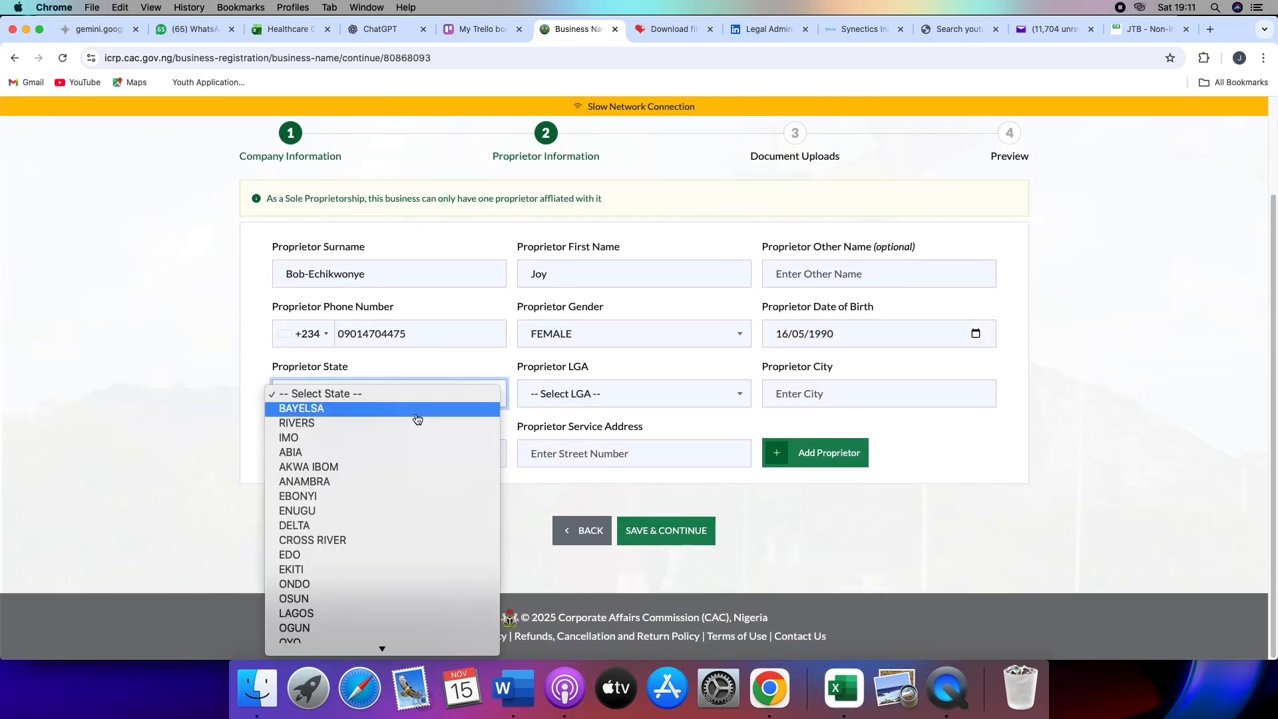
pyautogui.scroll(-3, 376, 606)
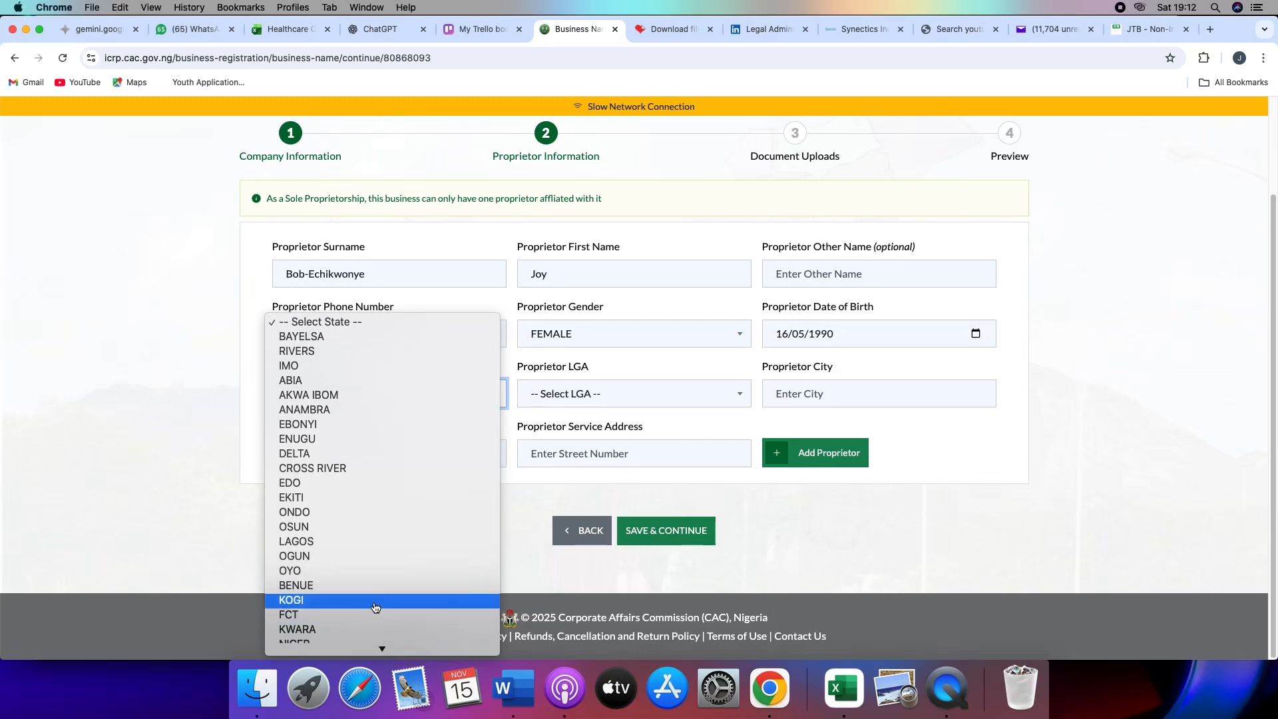
pyautogui.click(372, 616)
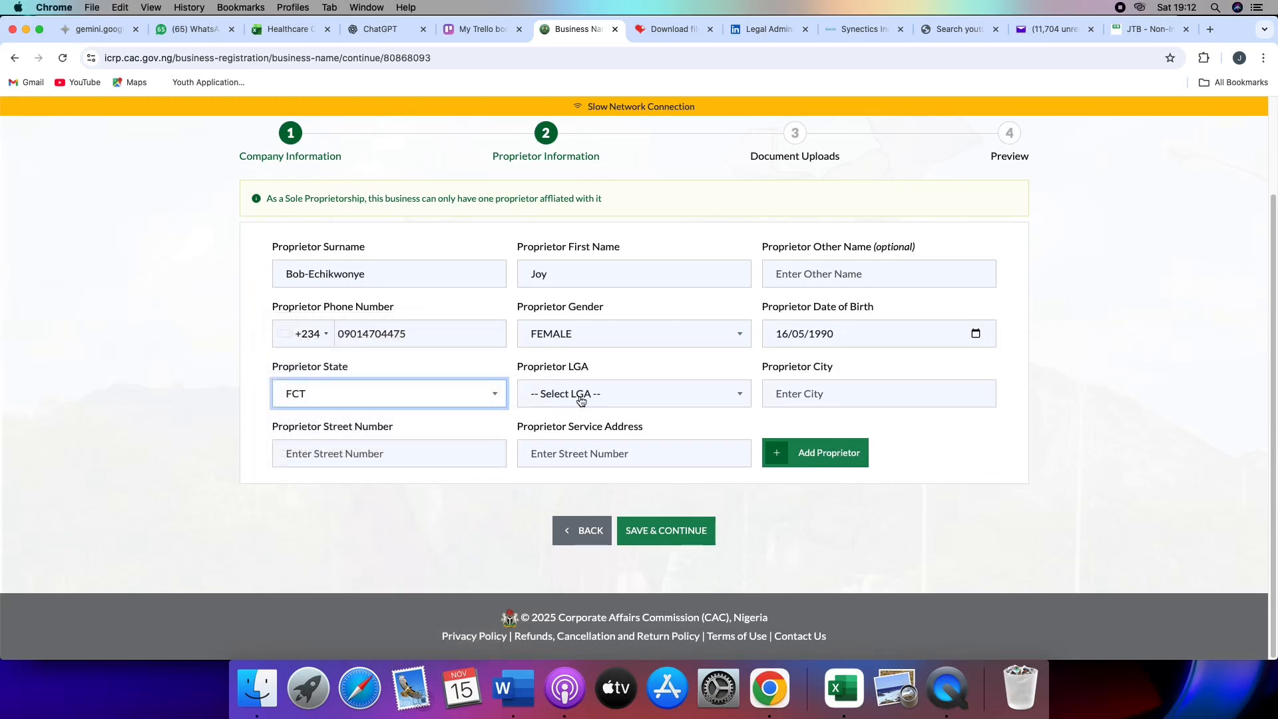
pyautogui.click(663, 394)
pyautogui.click(579, 424)
pyautogui.click(806, 392)
pyautogui.write('Abuja')
# - Fill in the proprietor's street number and service address, and add the completed proprietor to continue to the document uploads
pyautogui.click(426, 453)
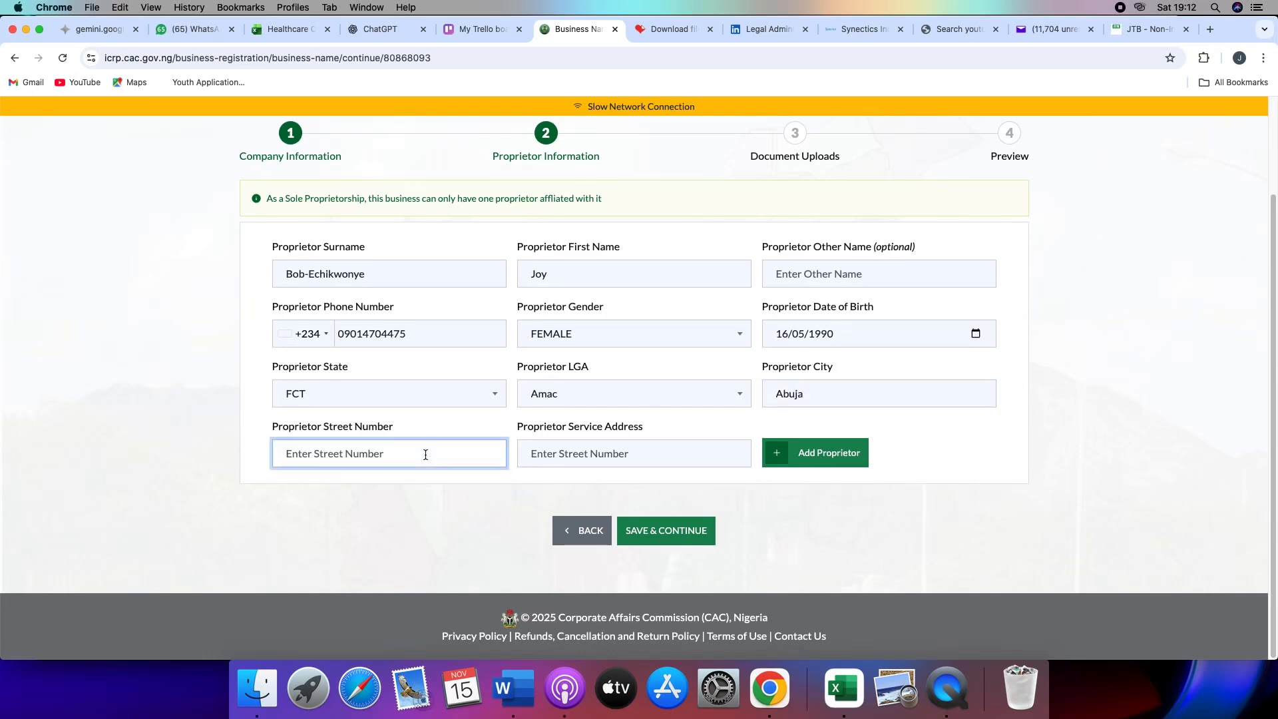
pyautogui.click(626, 454)
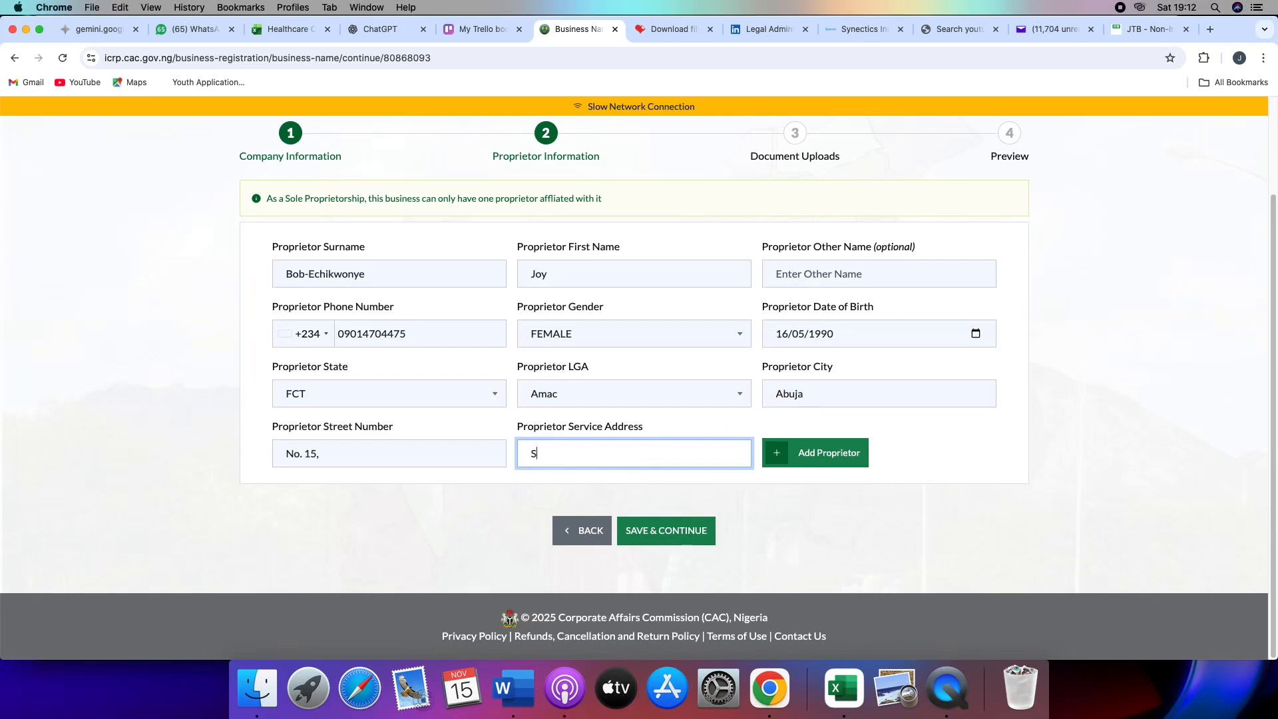
pyautogui.click(819, 453)
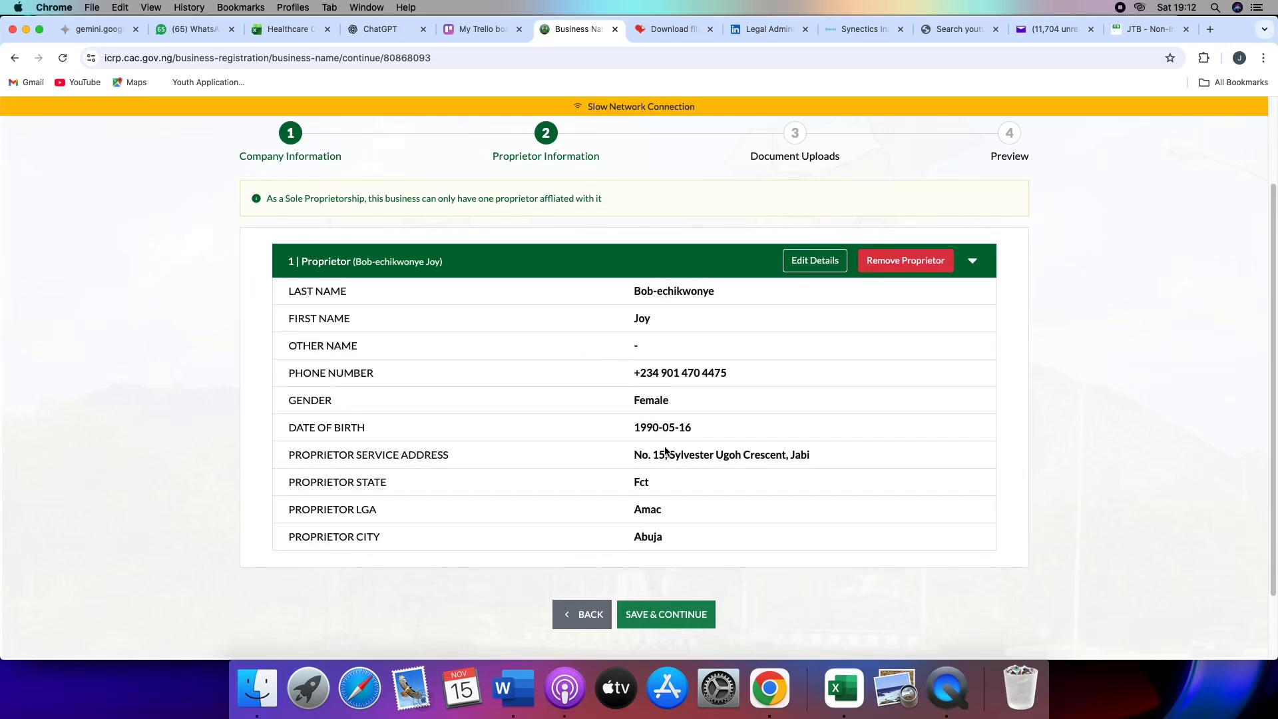
pyautogui.click(664, 620)
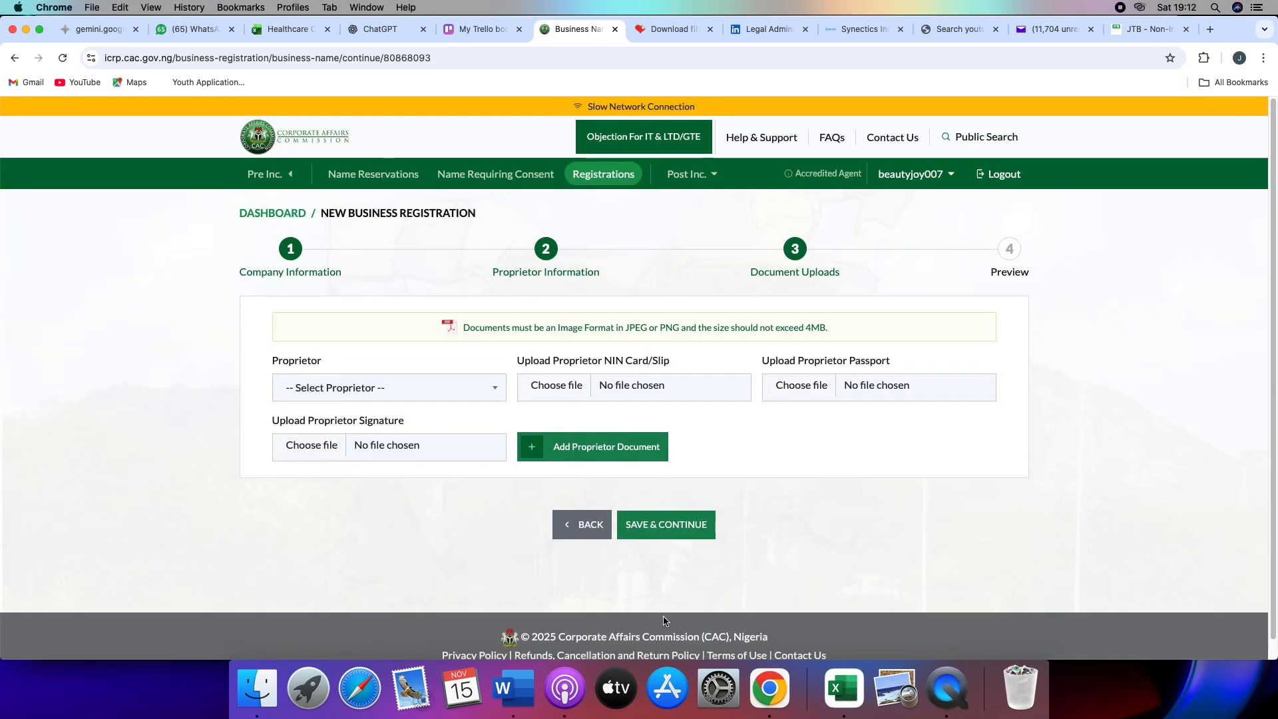
# - Select the proprietor and attach the DAD NIN image as the proprietor's NIN card/slip
pyautogui.click(487, 388)
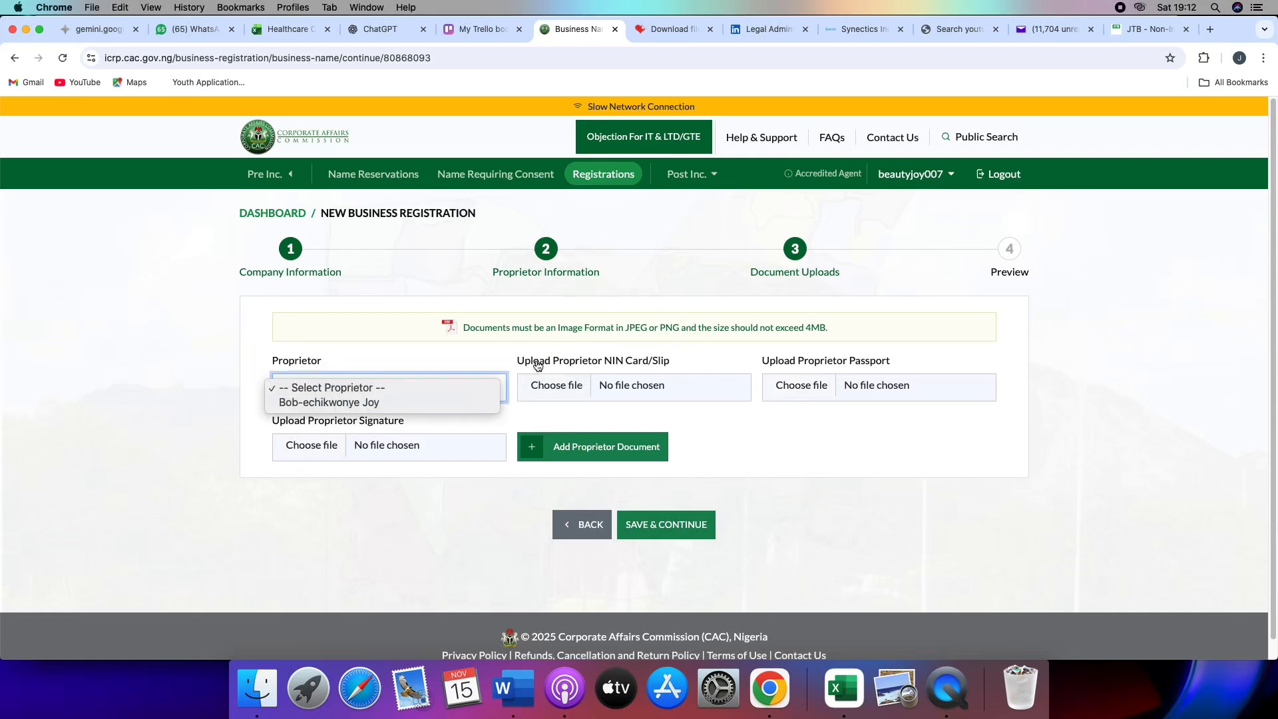
pyautogui.click(423, 405)
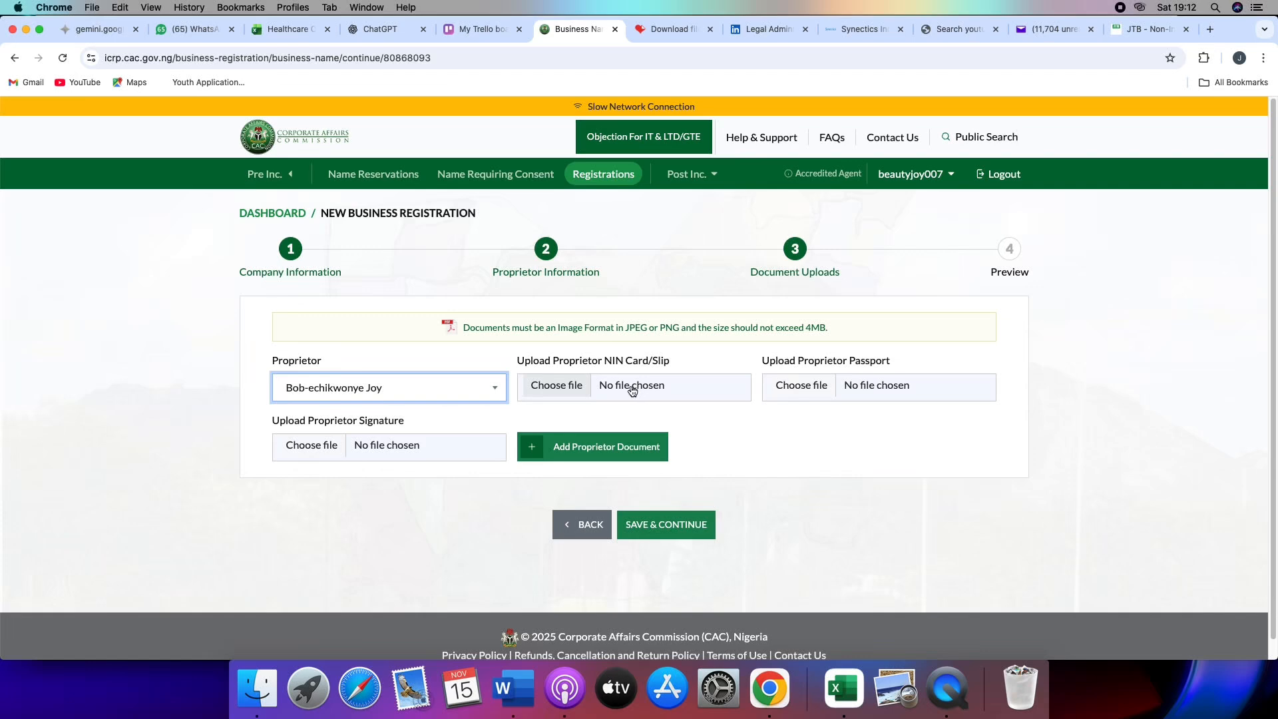
pyautogui.click(564, 390)
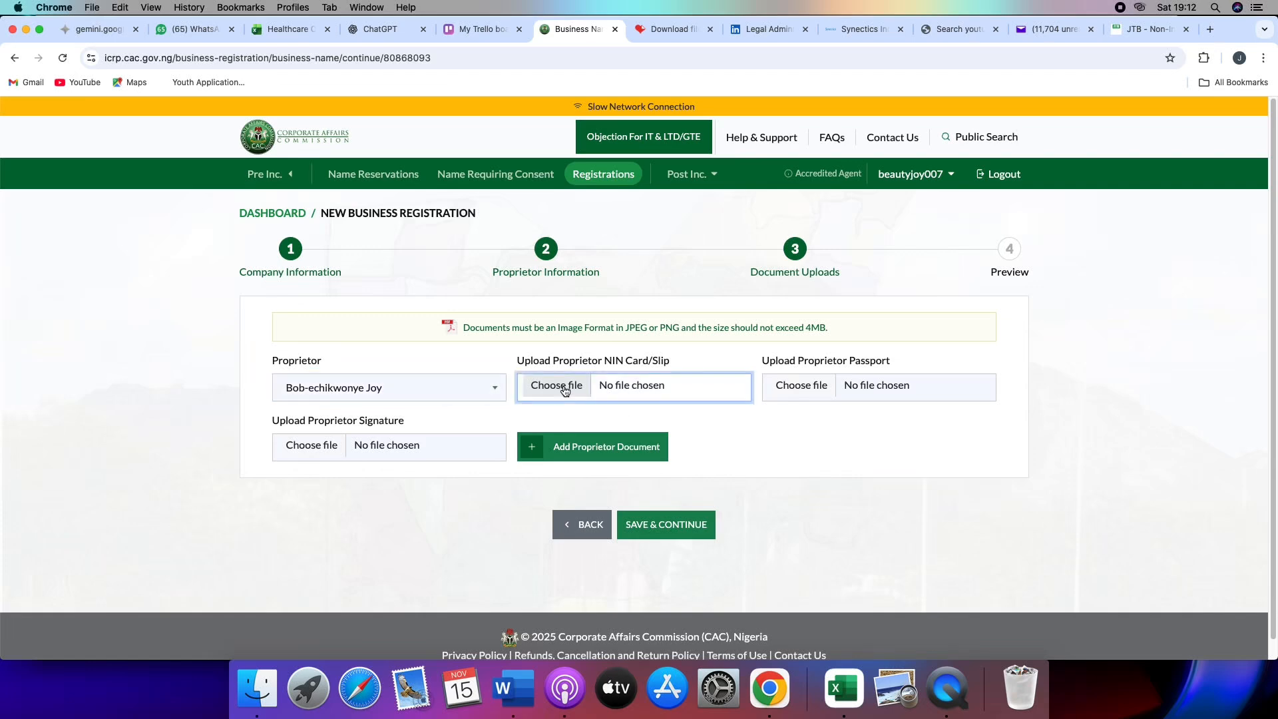
pyautogui.click(779, 87)
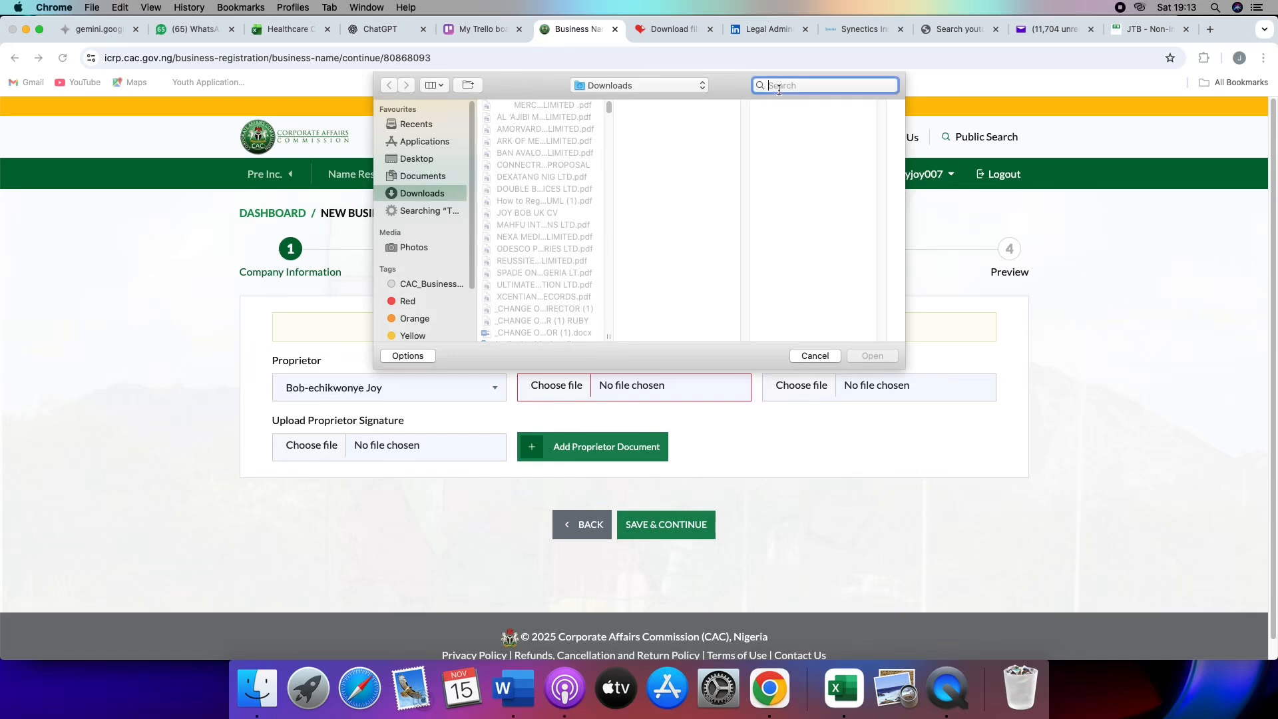
pyautogui.write('nin')
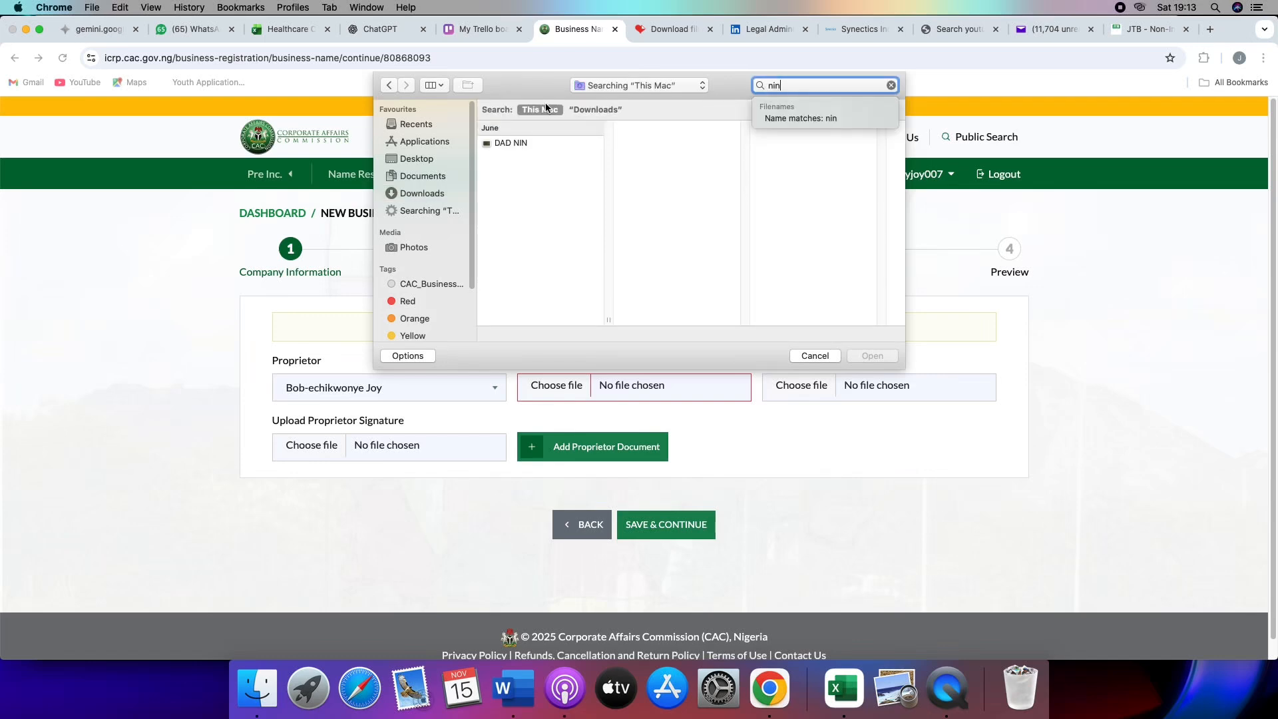
pyautogui.click(534, 143)
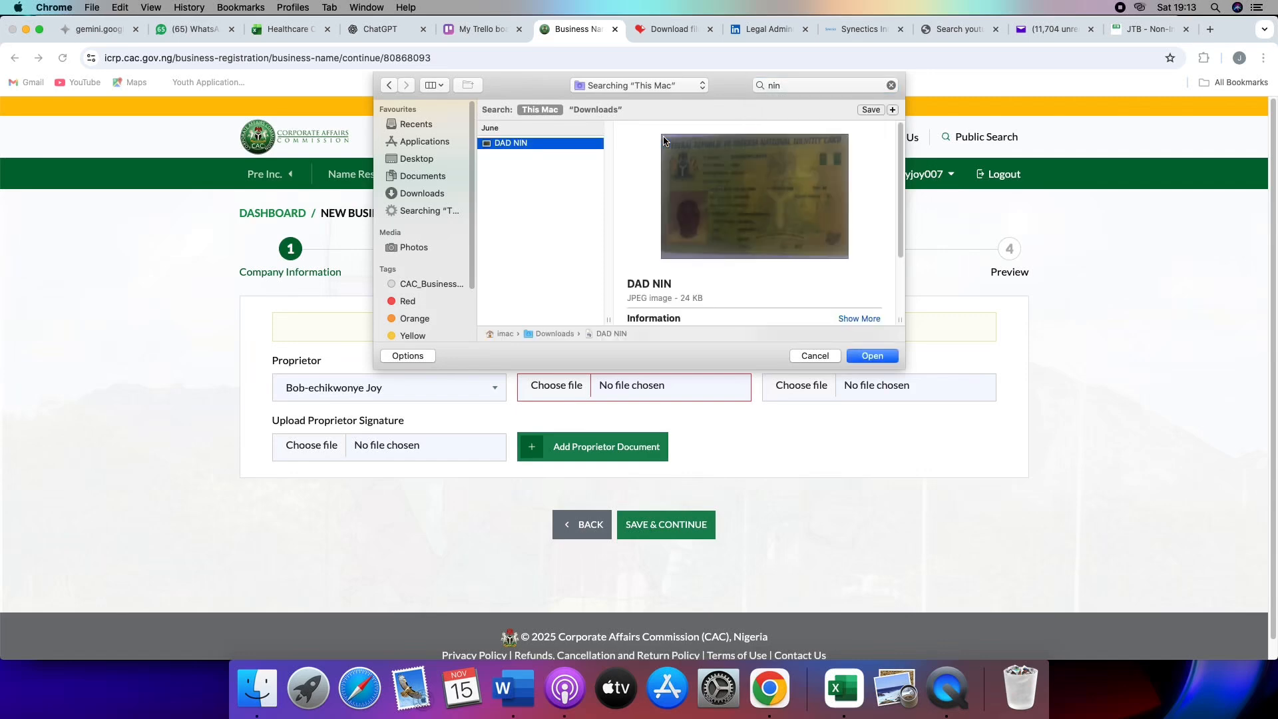
pyautogui.click(867, 357)
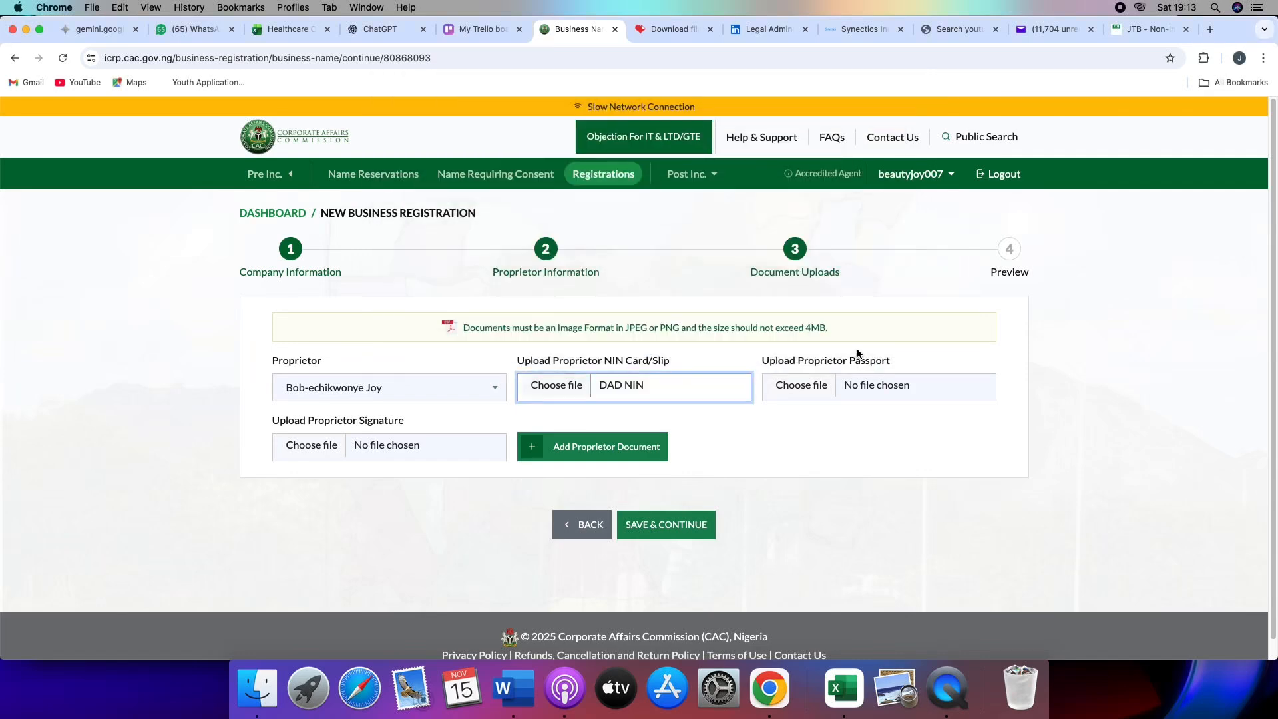
# - Find the international passport JPG ending in 0001 (1) and attach it as the proprietor's passport
pyautogui.click(819, 388)
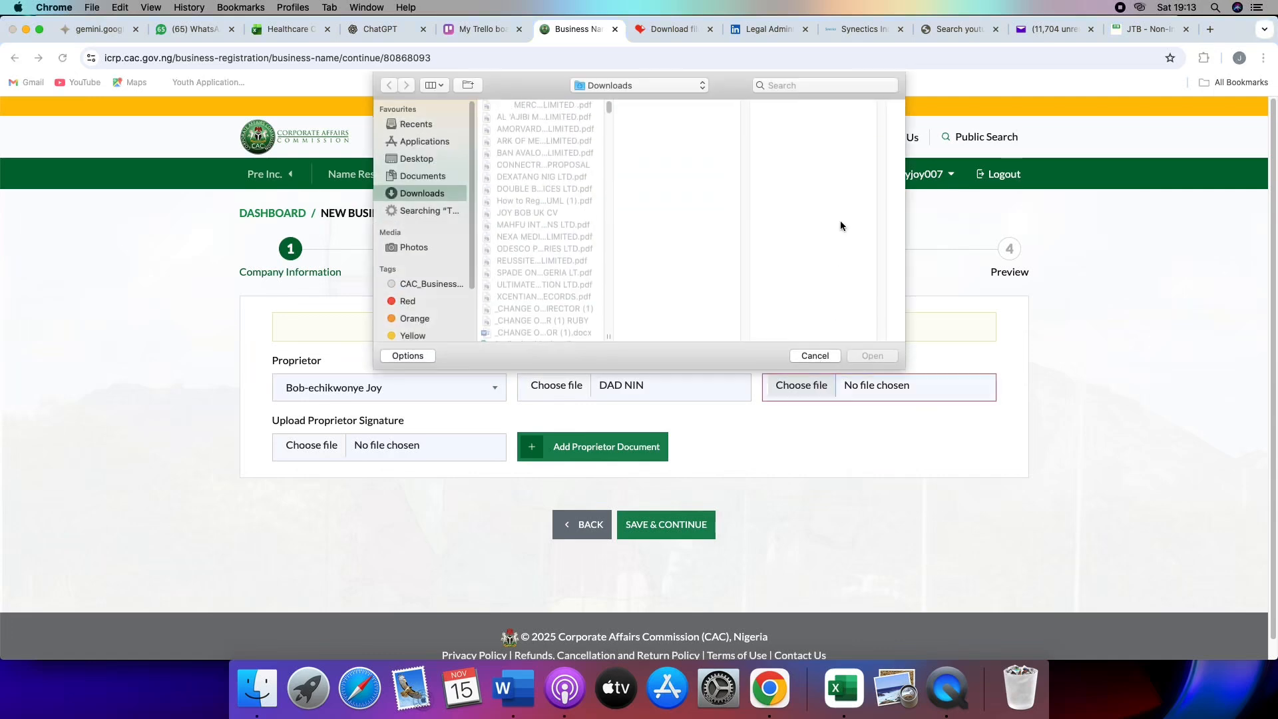
pyautogui.click(808, 87)
pyautogui.write('p')
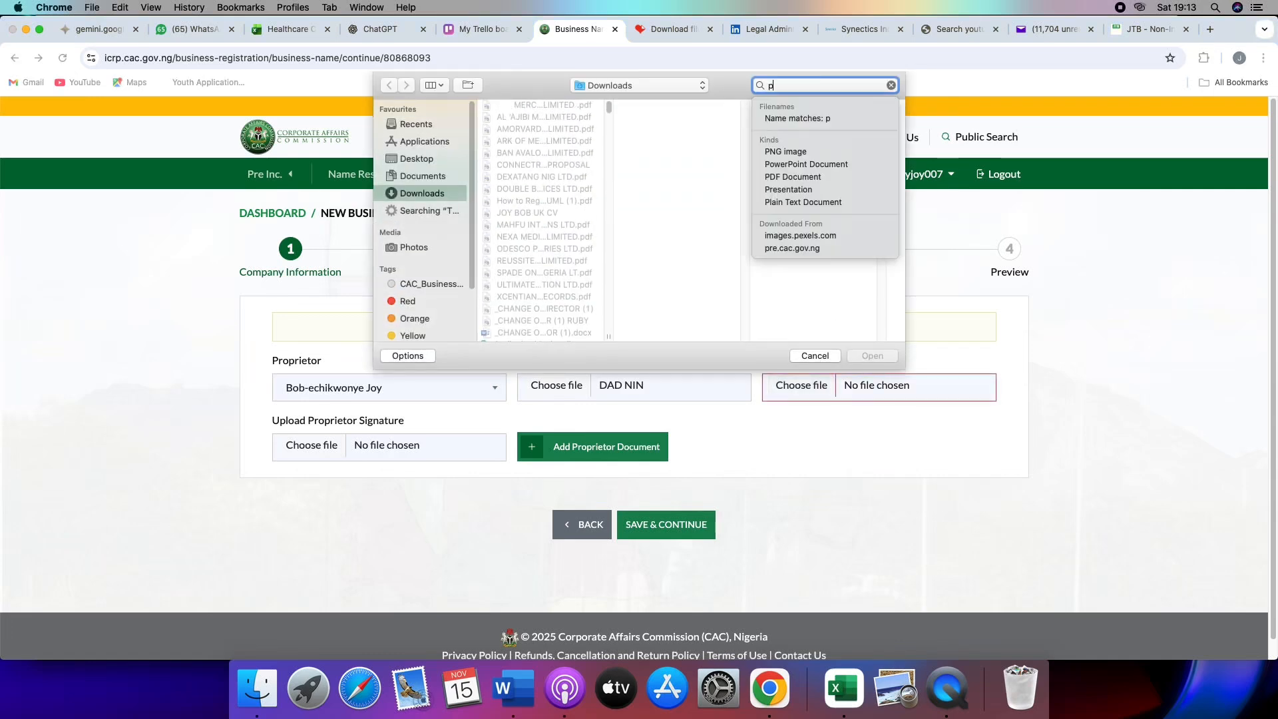
pyautogui.write('assport')
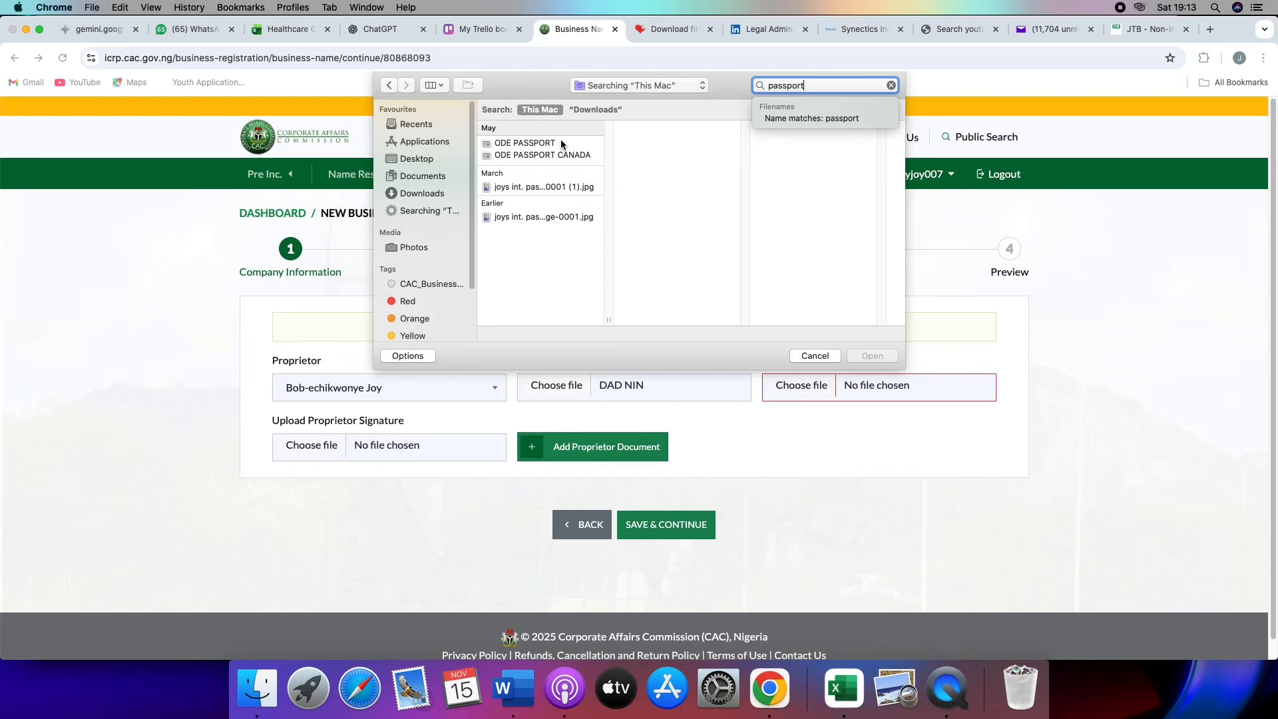
pyautogui.click(549, 186)
pyautogui.click(872, 356)
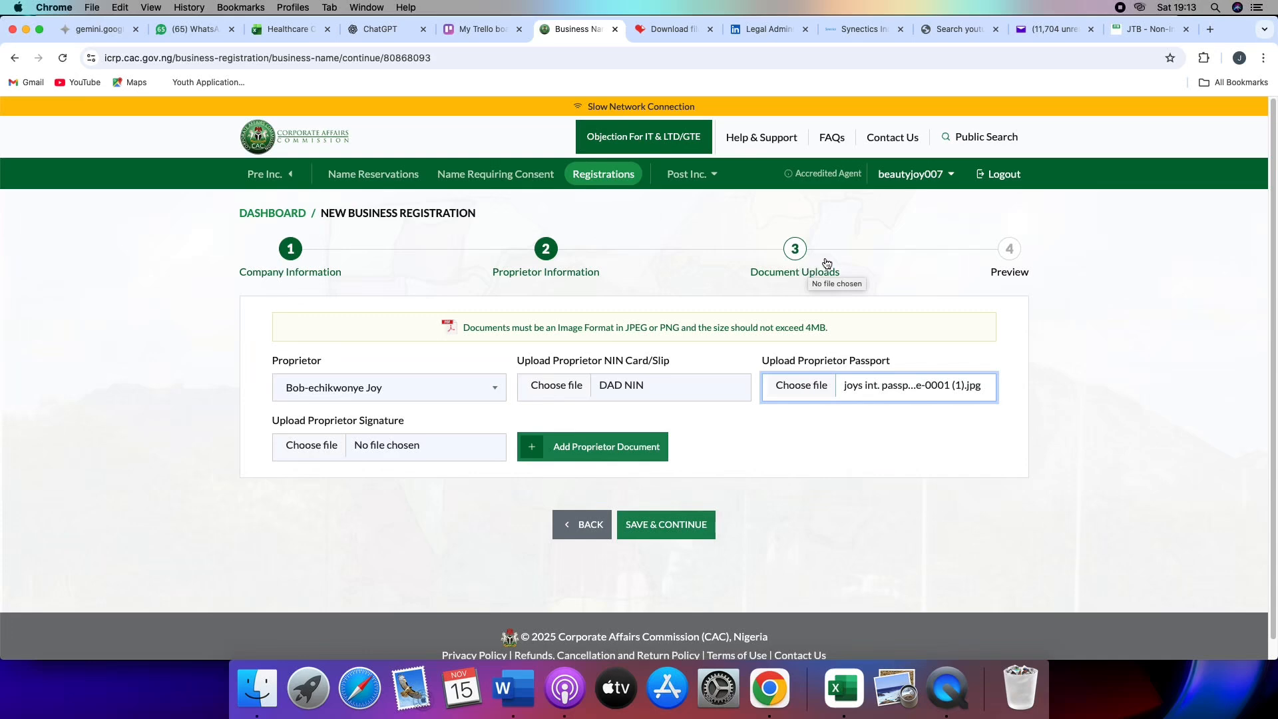
# - Find WhatsApp Image 2025-01-31 at 19.43.38.jpeg and attach it as the proprietor's signature
pyautogui.click(308, 446)
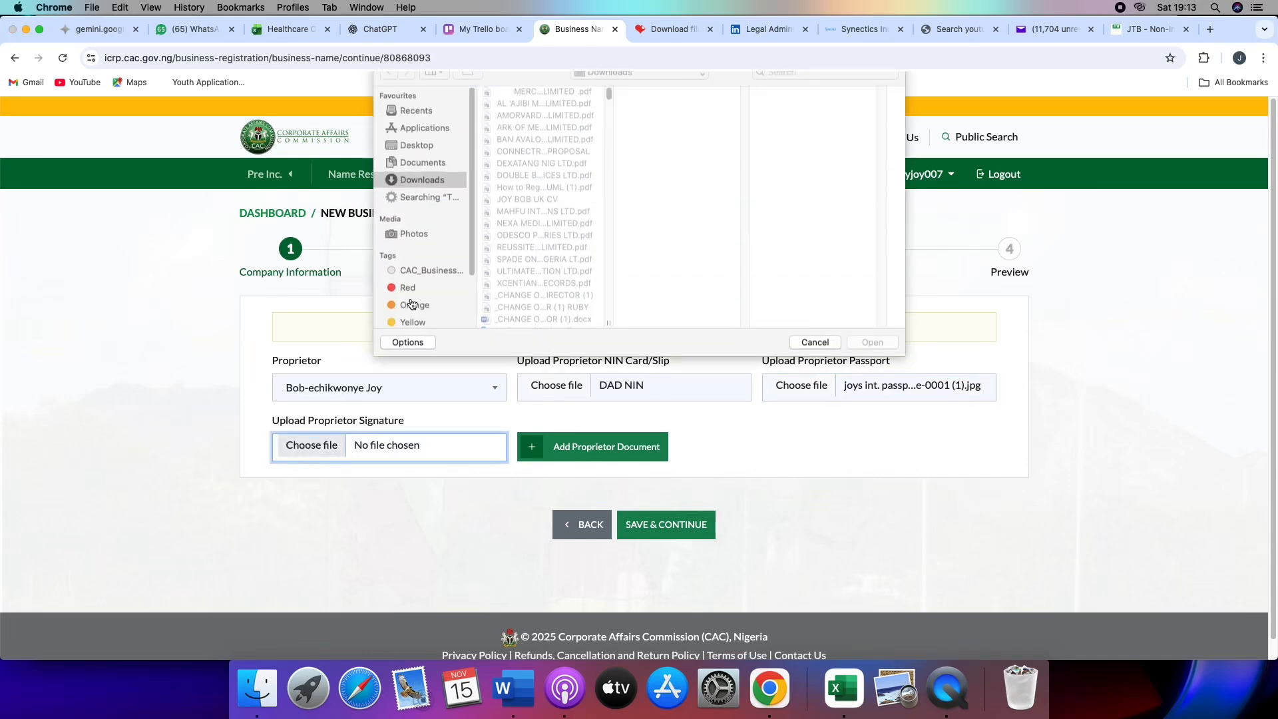
pyautogui.click(797, 86)
pyautogui.write('whatsapp')
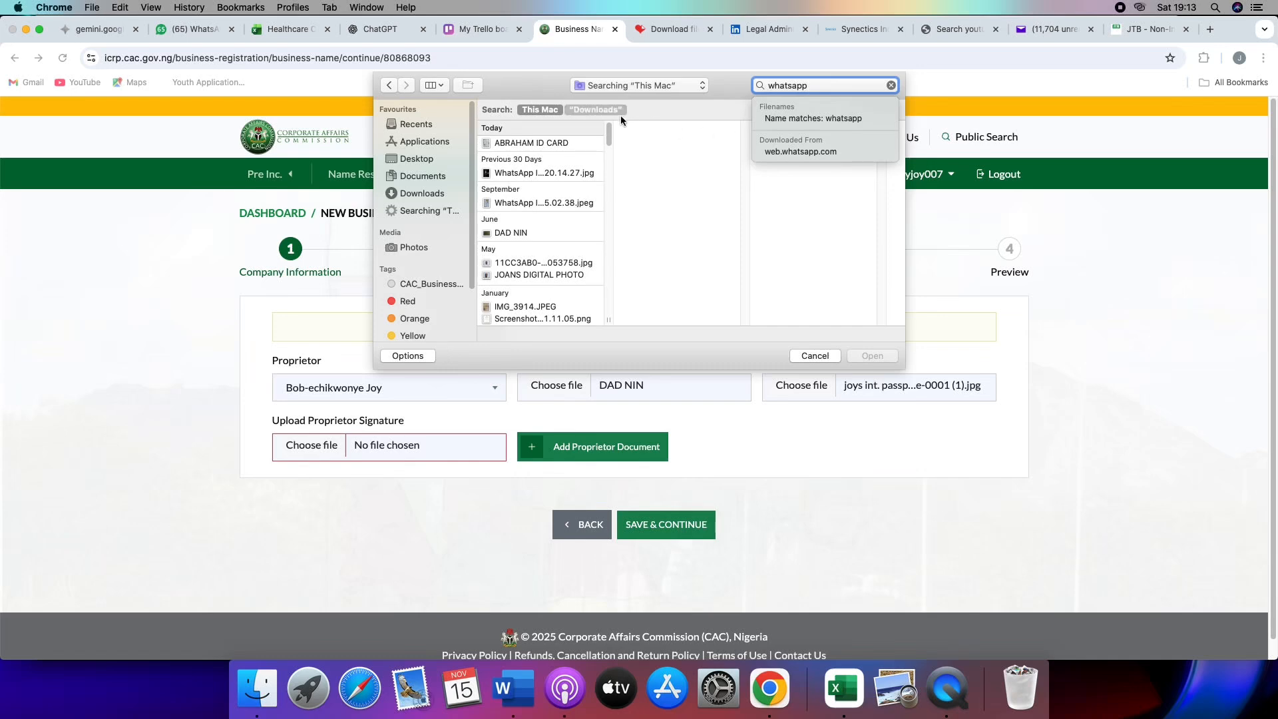
pyautogui.scroll(-5, 550, 248)
pyautogui.scroll(-10, 550, 247)
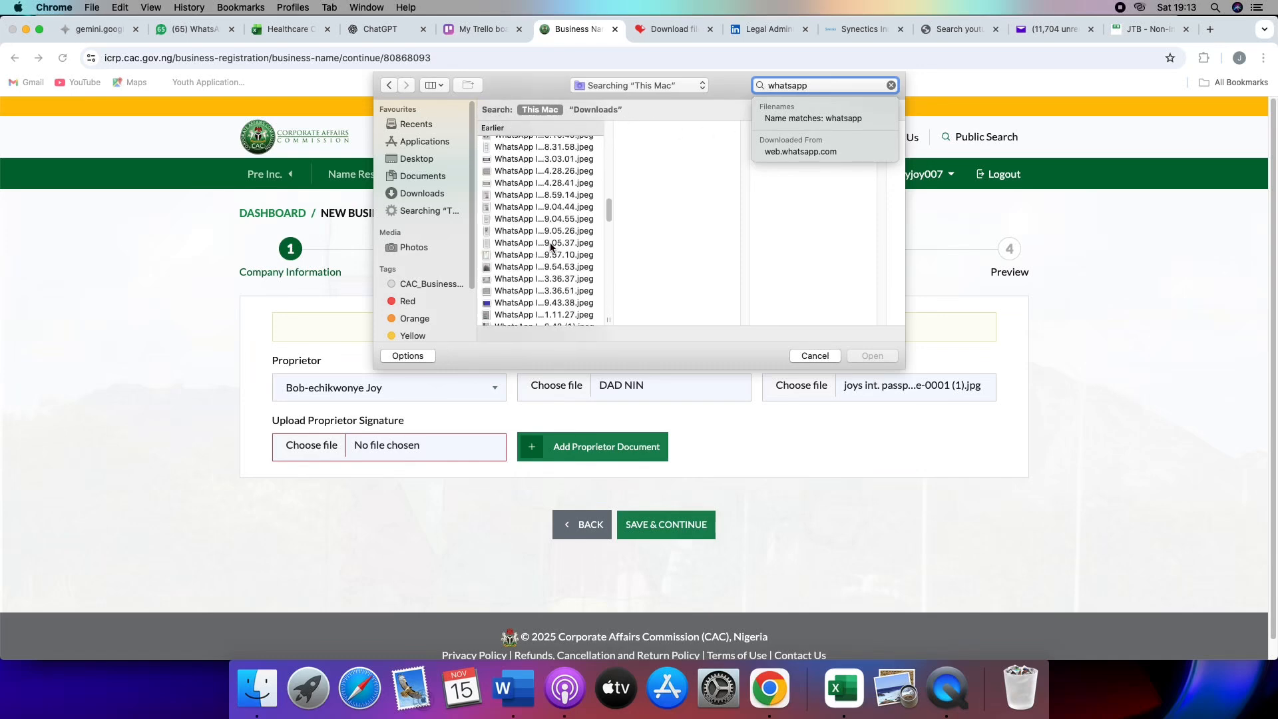
pyautogui.click(521, 156)
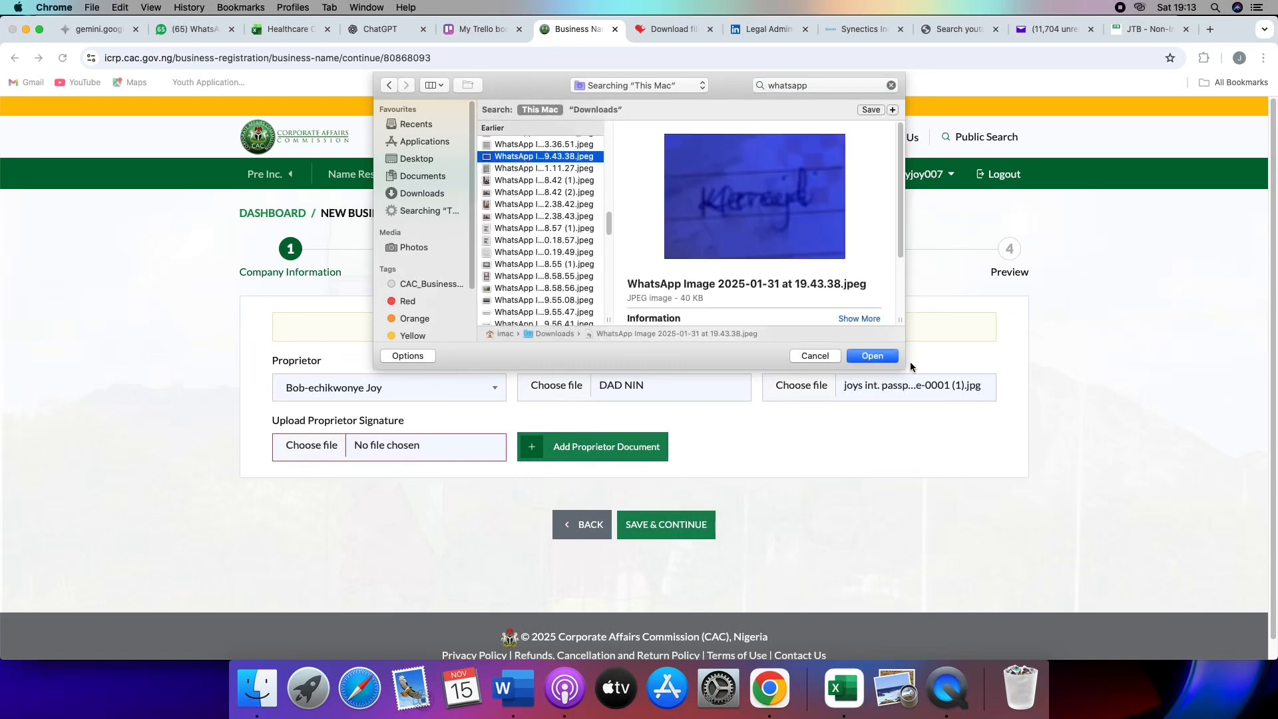
pyautogui.click(870, 355)
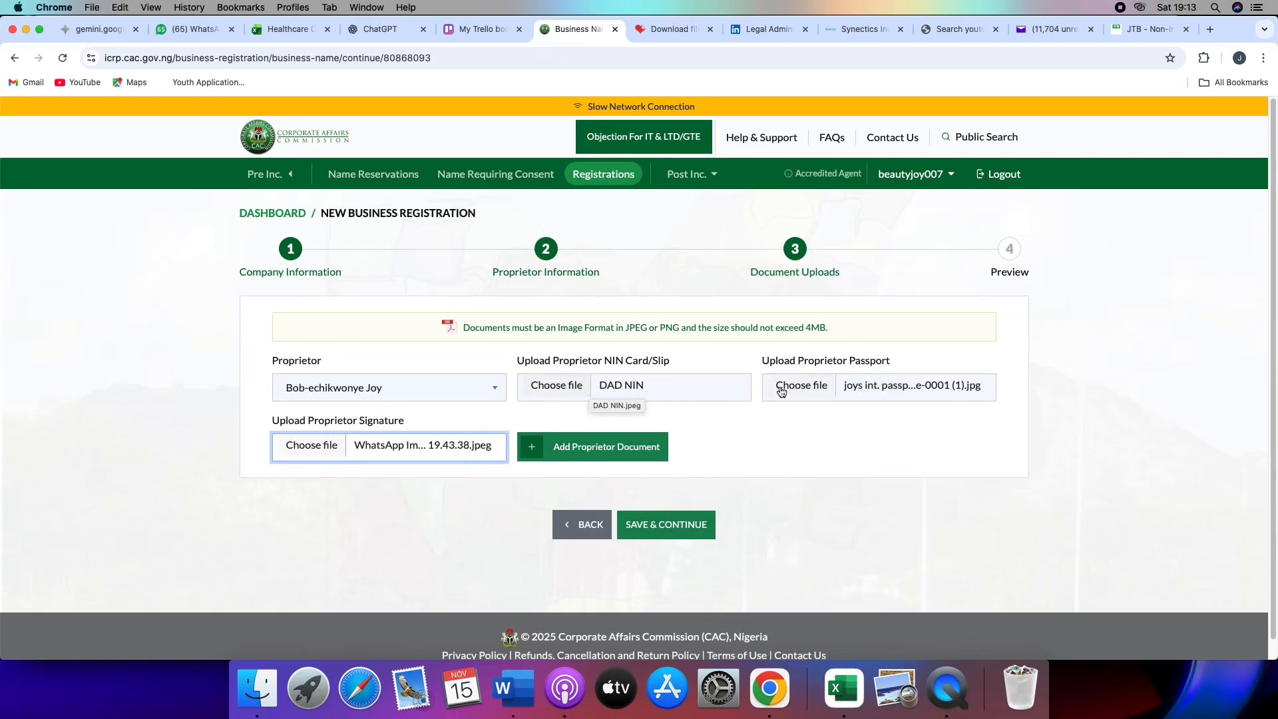
# - Add the chosen NIN, passport and signature files as the proprietor's documents
pyautogui.click(698, 527)
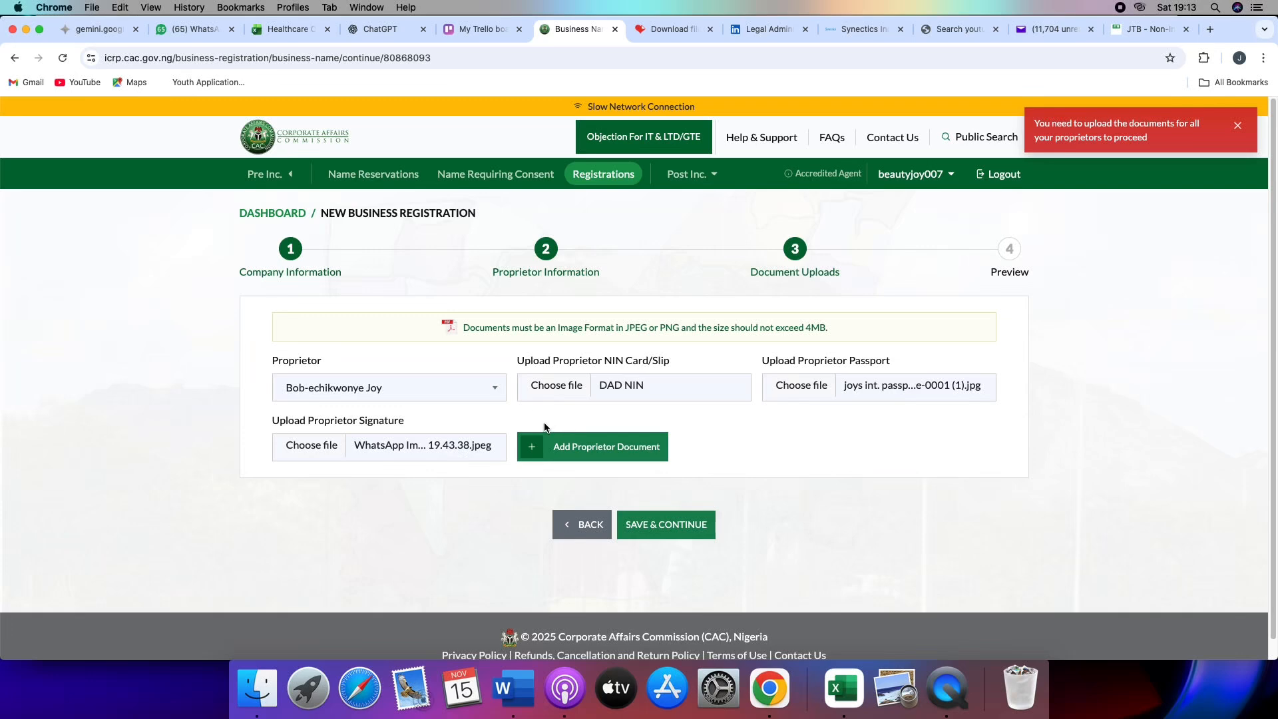
pyautogui.click(535, 449)
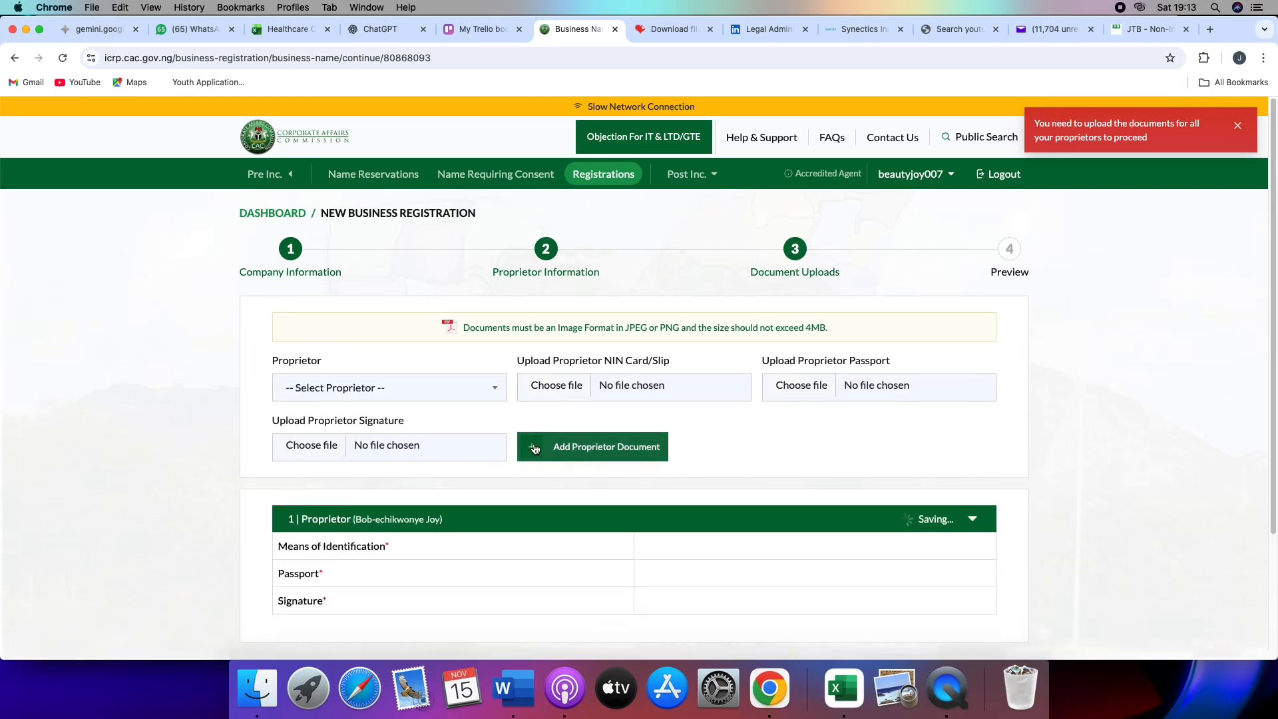
# - Save the uploaded proprietor documents and review the company, proprietor and document details in the registration preview
pyautogui.scroll(-3, 535, 448)
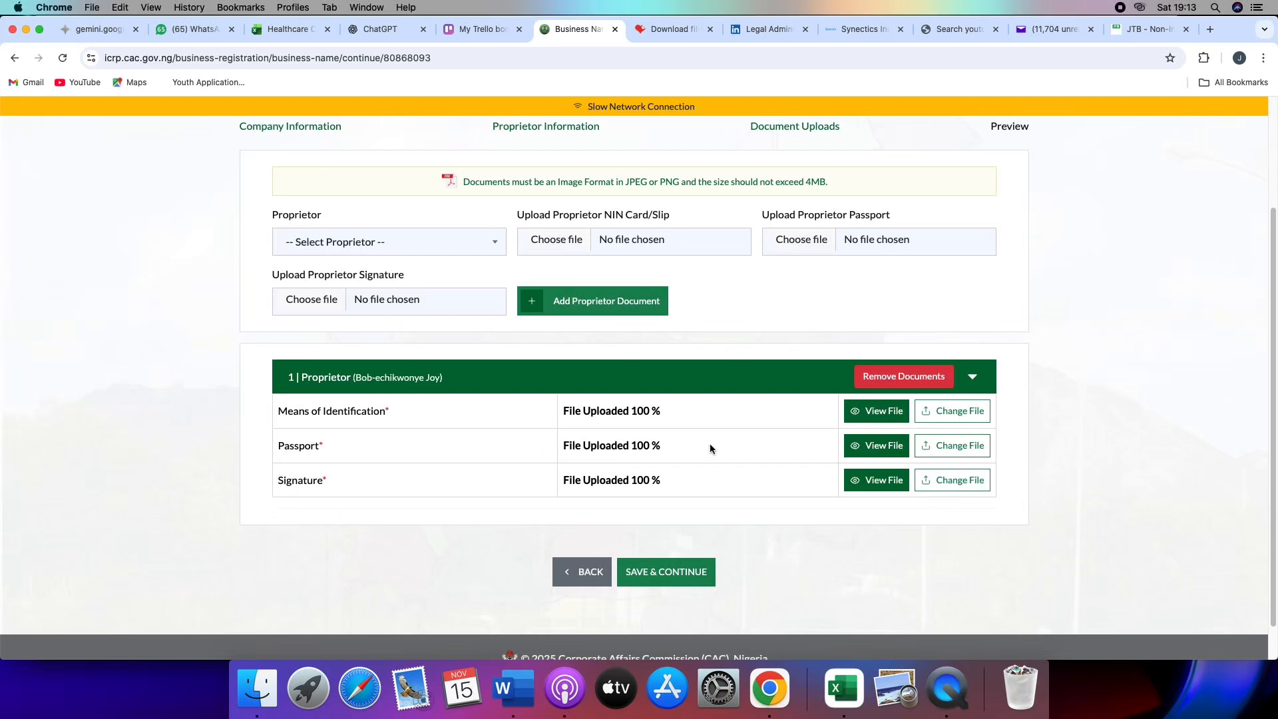
pyautogui.click(667, 572)
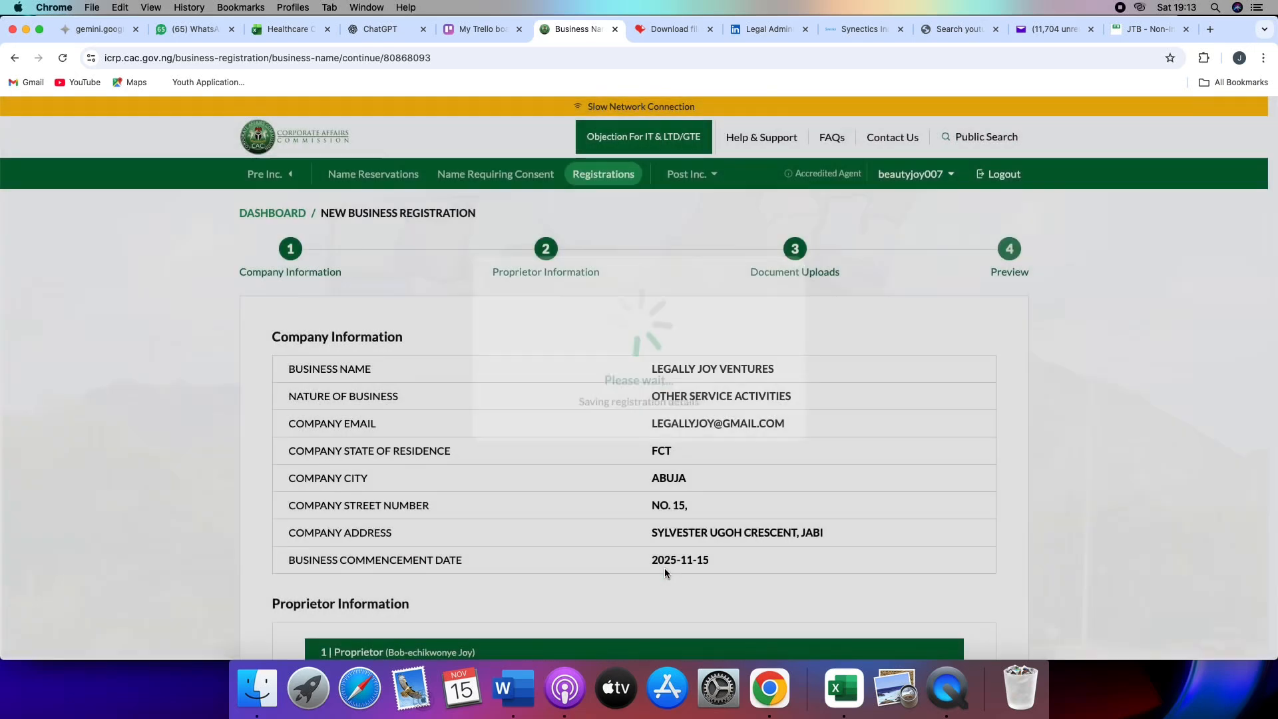
pyautogui.scroll(-1, 818, 473)
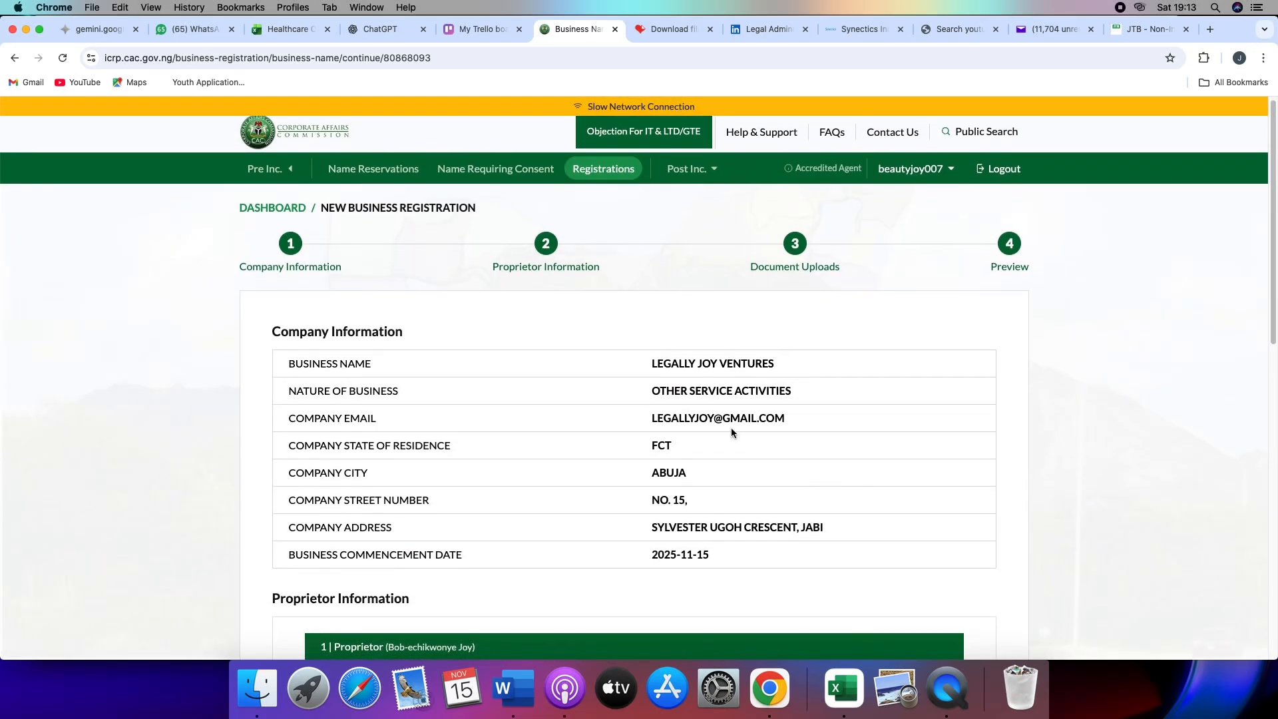
pyautogui.scroll(-5, 693, 391)
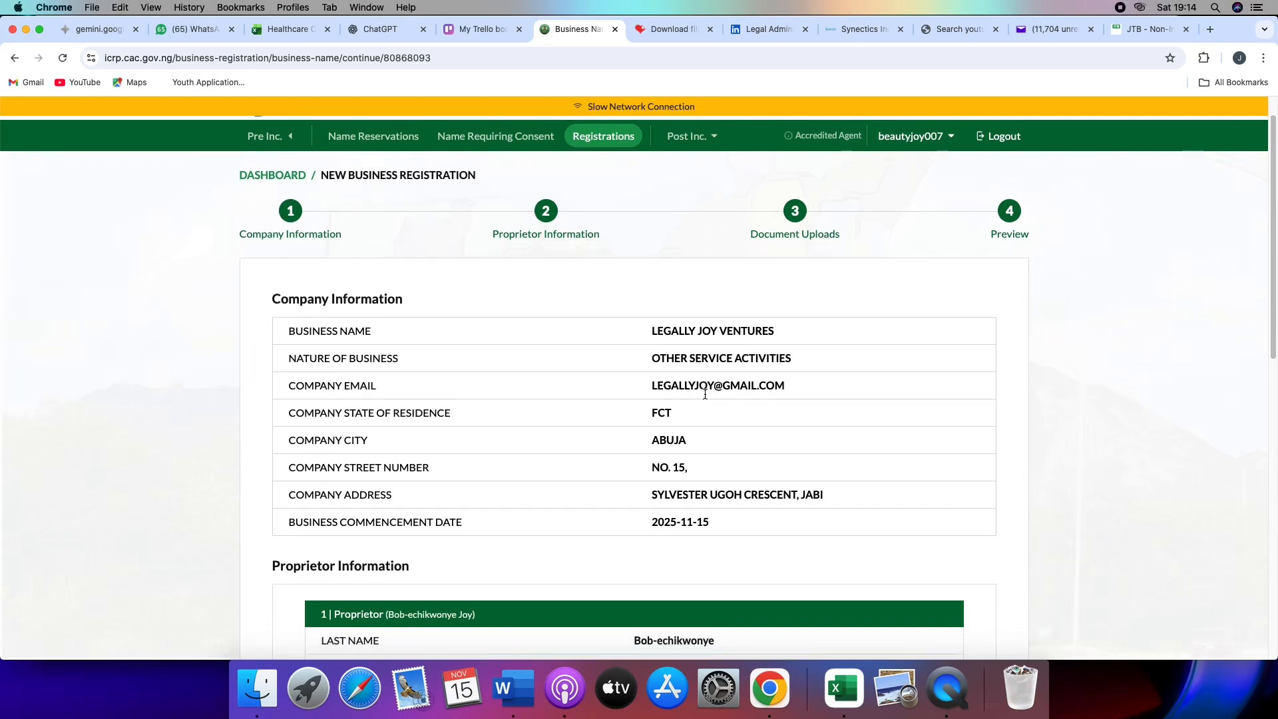
pyautogui.scroll(-8, 706, 394)
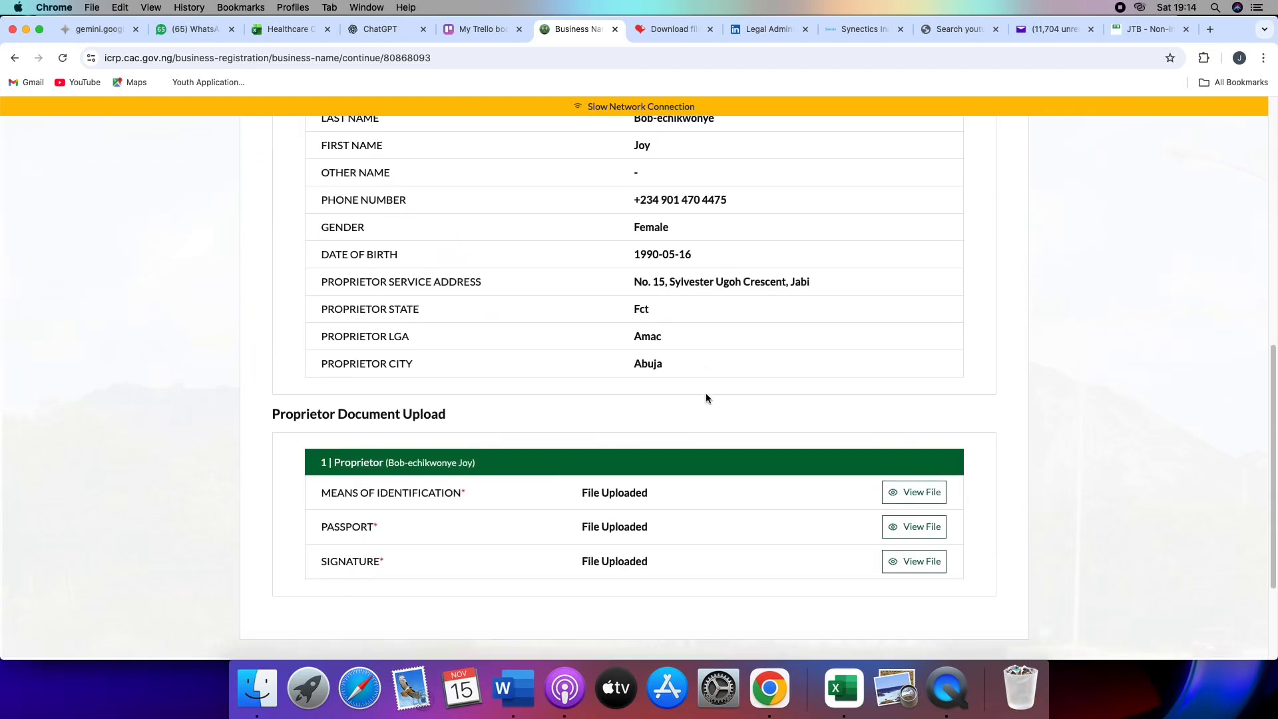
# - Proceed from the preview to payment of the business name registration and choose Bank Transfer as the Remita payment option
pyautogui.click(725, 529)
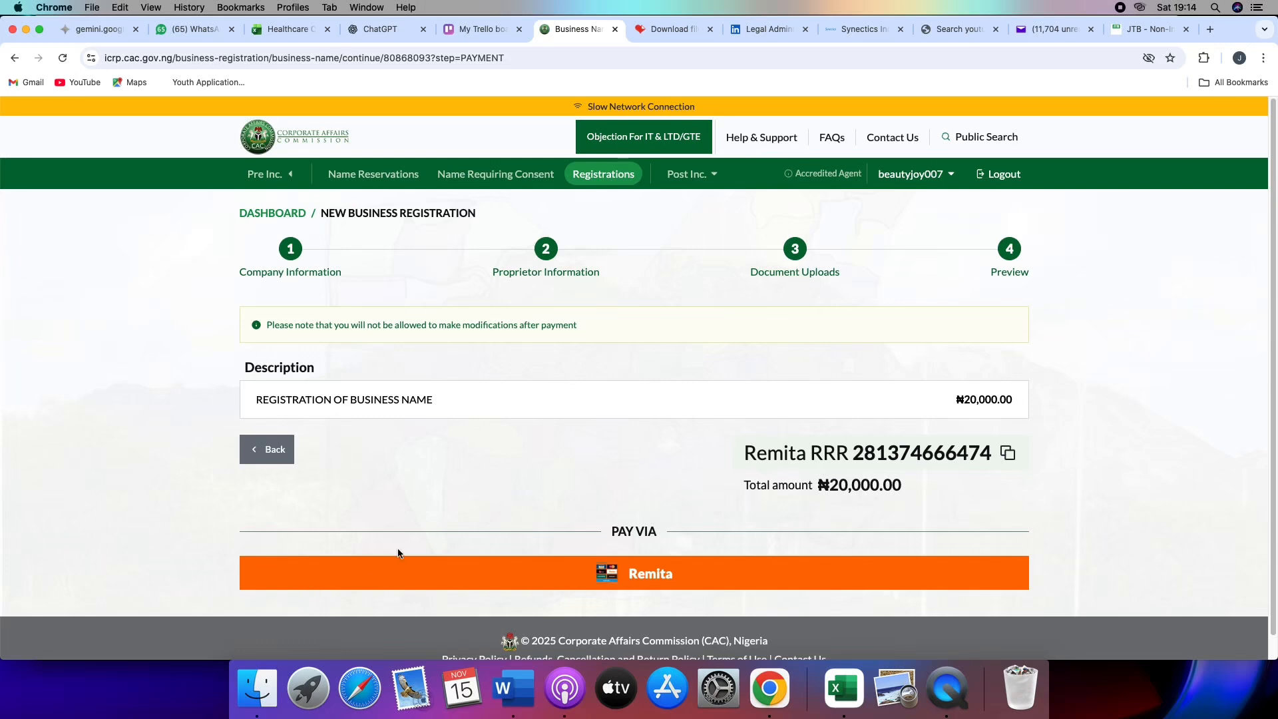
pyautogui.click(650, 576)
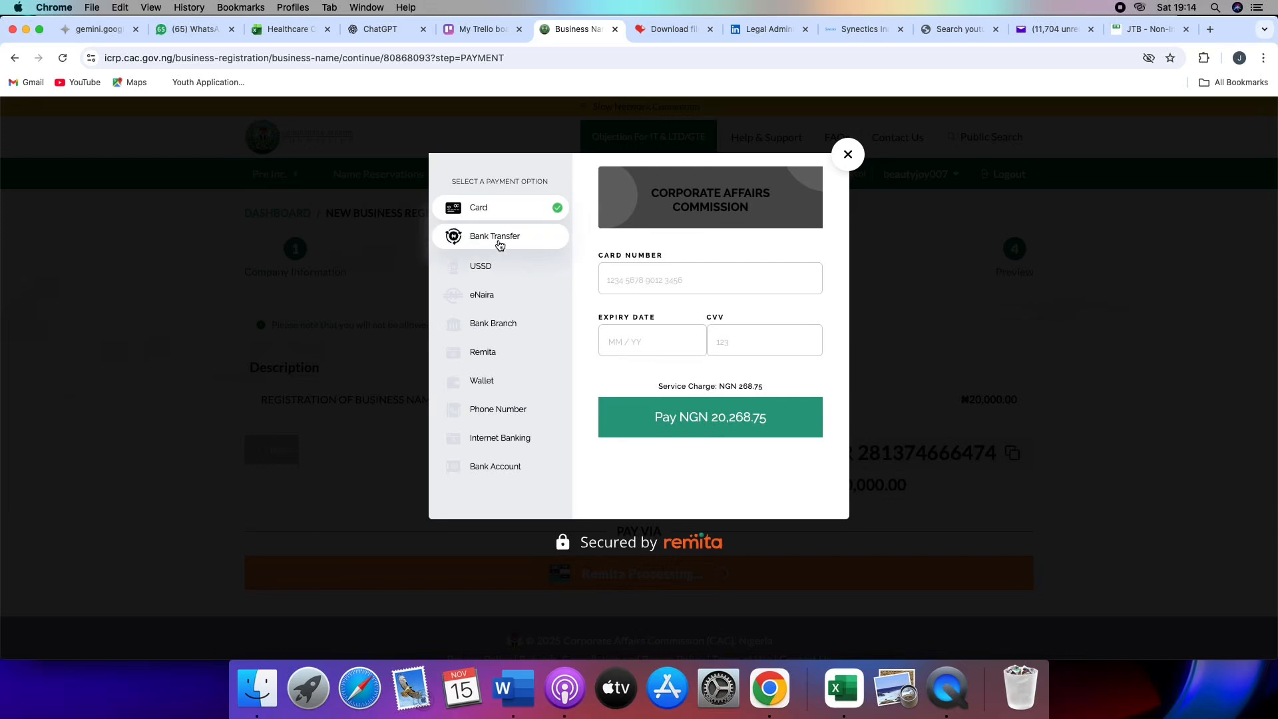
pyautogui.click(500, 246)
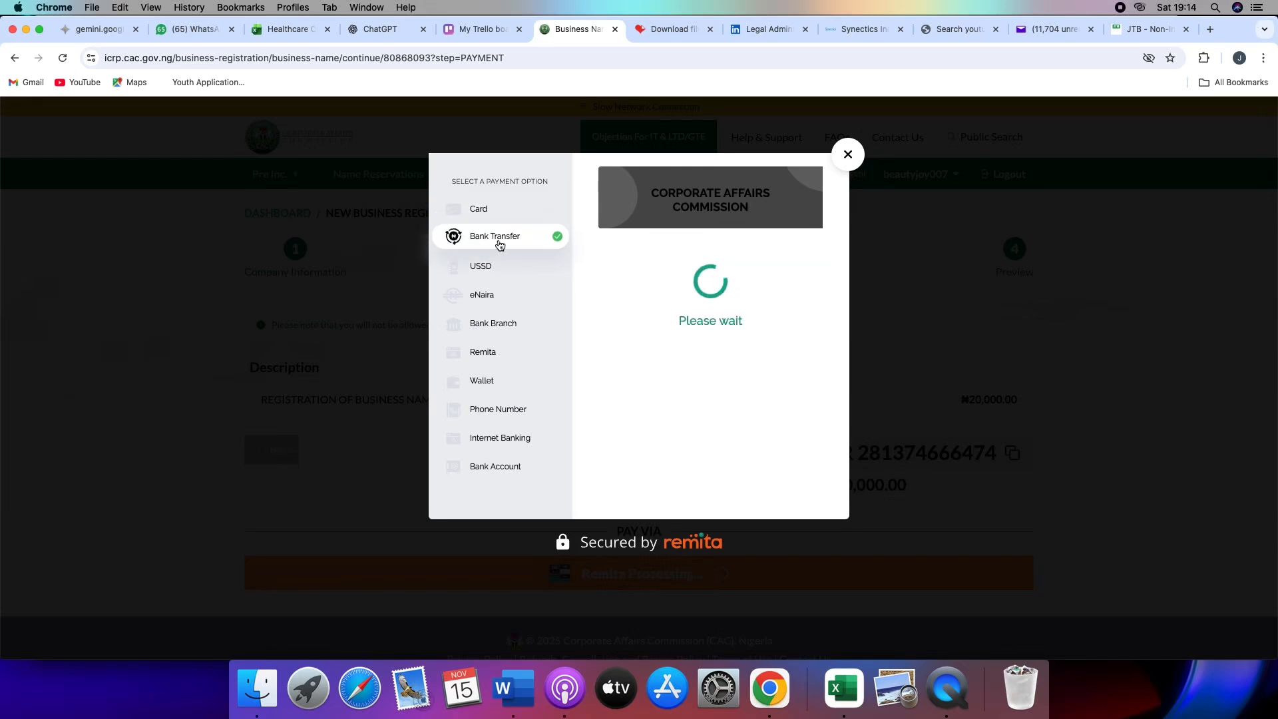